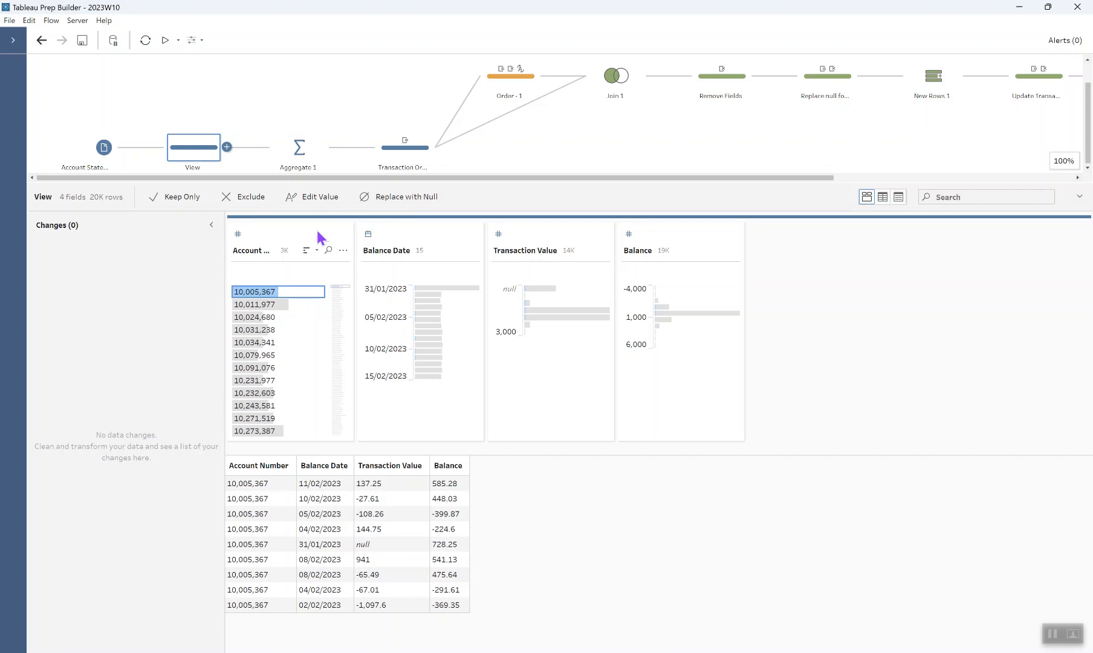
Step: Inspect Aggregate 1, then review the Transaction Order Rank of Balance Date per Account Number
click(311, 165)
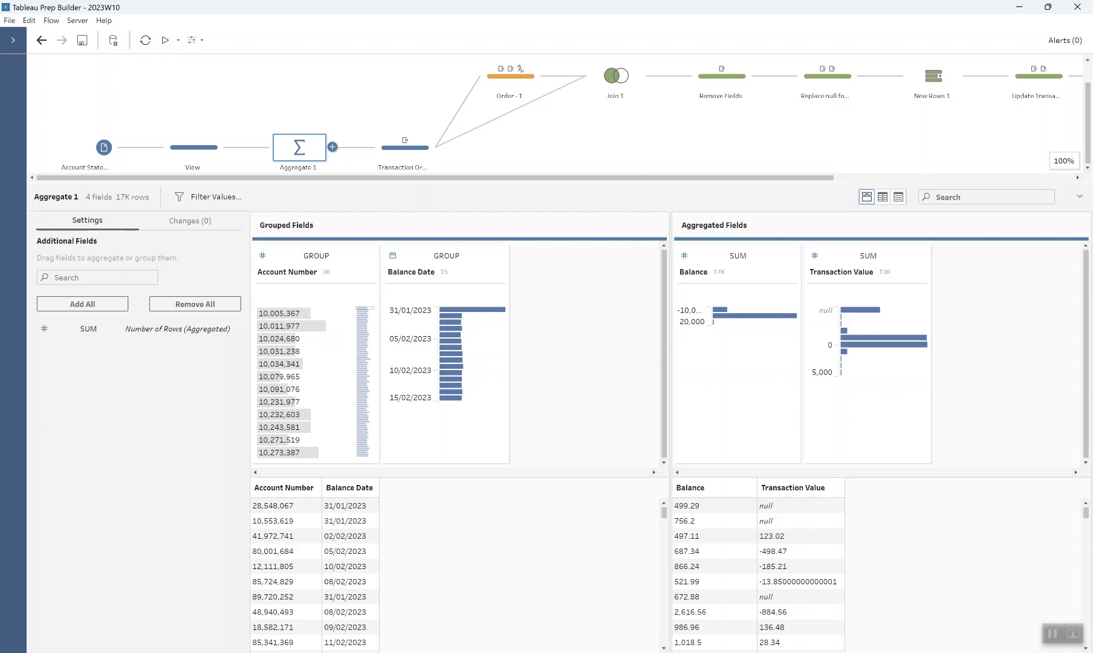
mouse_move(410, 149)
click(414, 154)
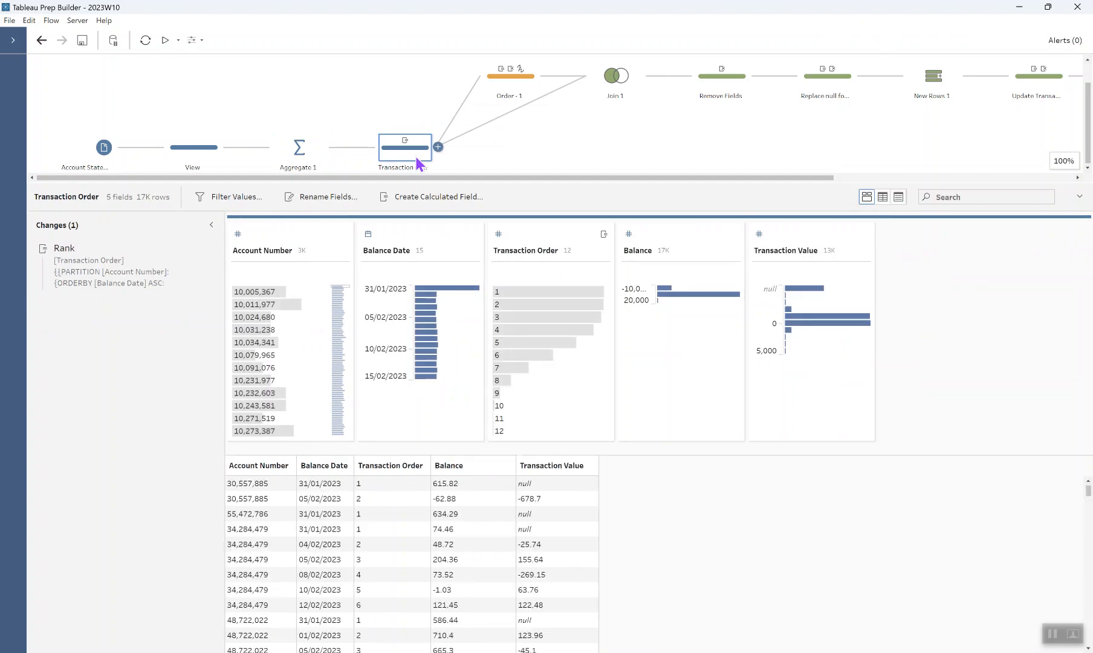
mouse_move(154, 255)
click(197, 249)
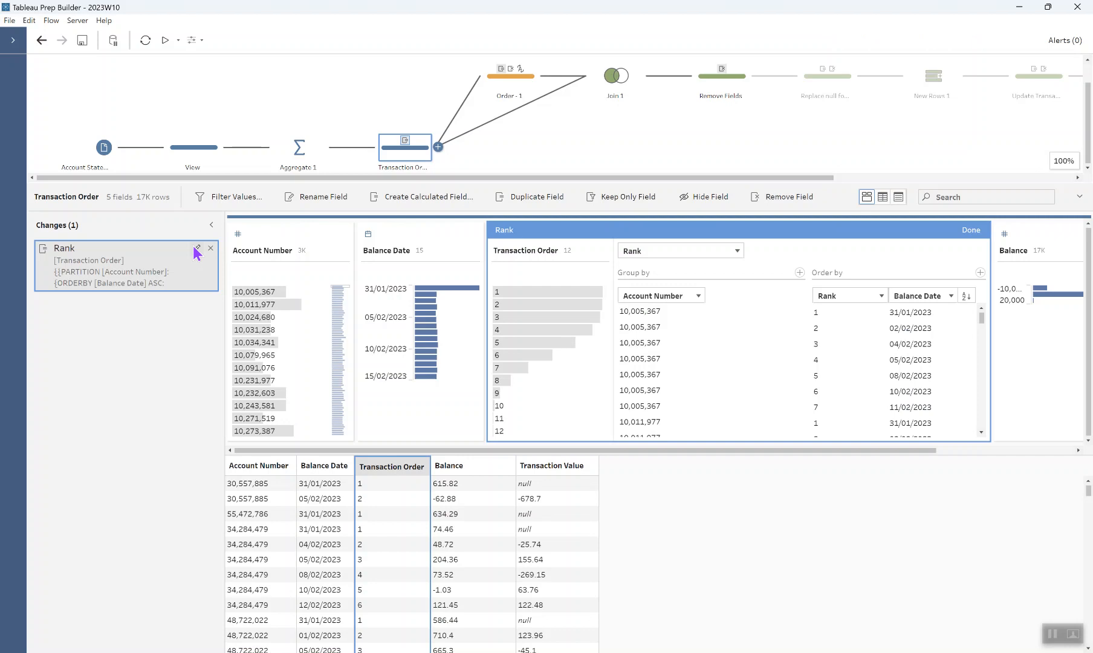
click(971, 231)
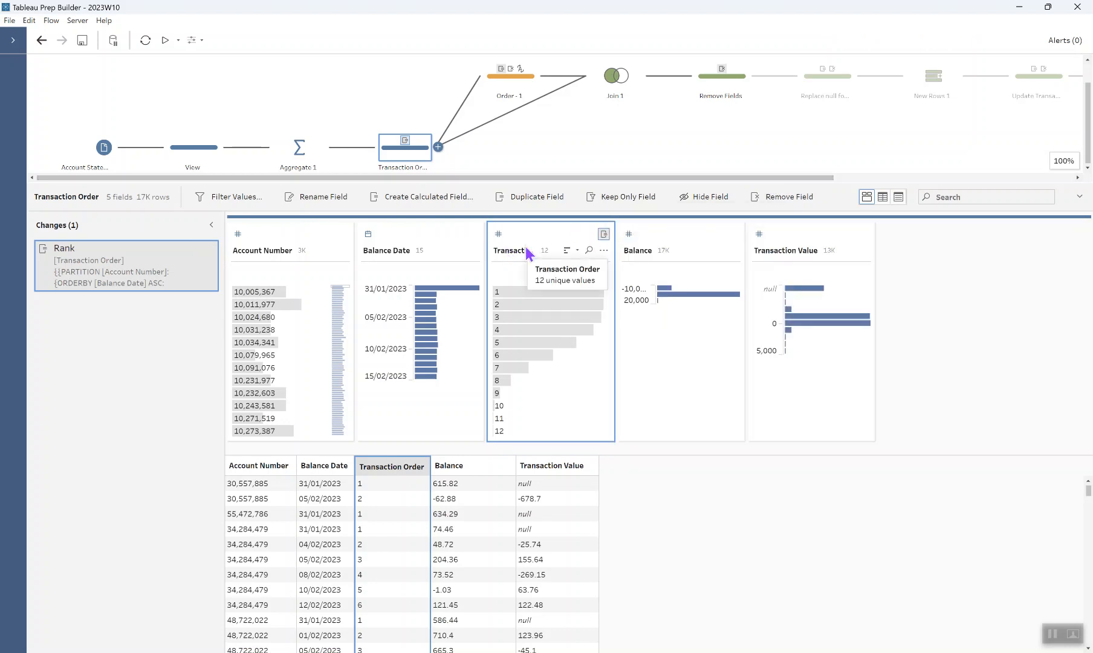
Step: Review the Order - 1 Transaction Order formula and preview the Balance Date Upper Bound calculation
click(517, 83)
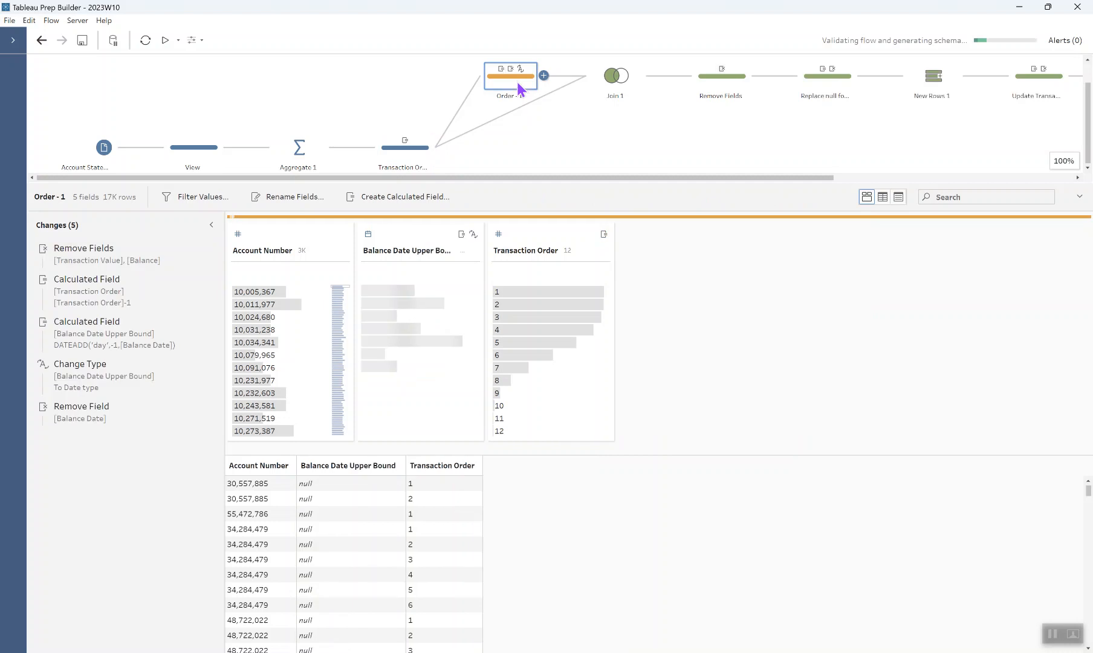
mouse_move(79, 295)
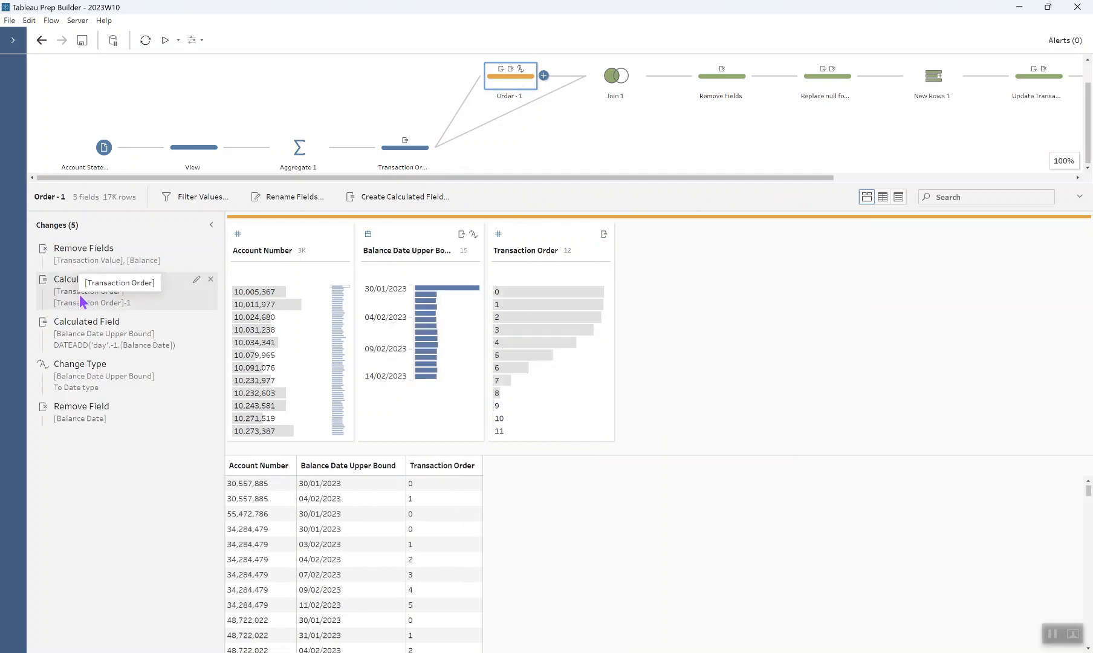
click(196, 281)
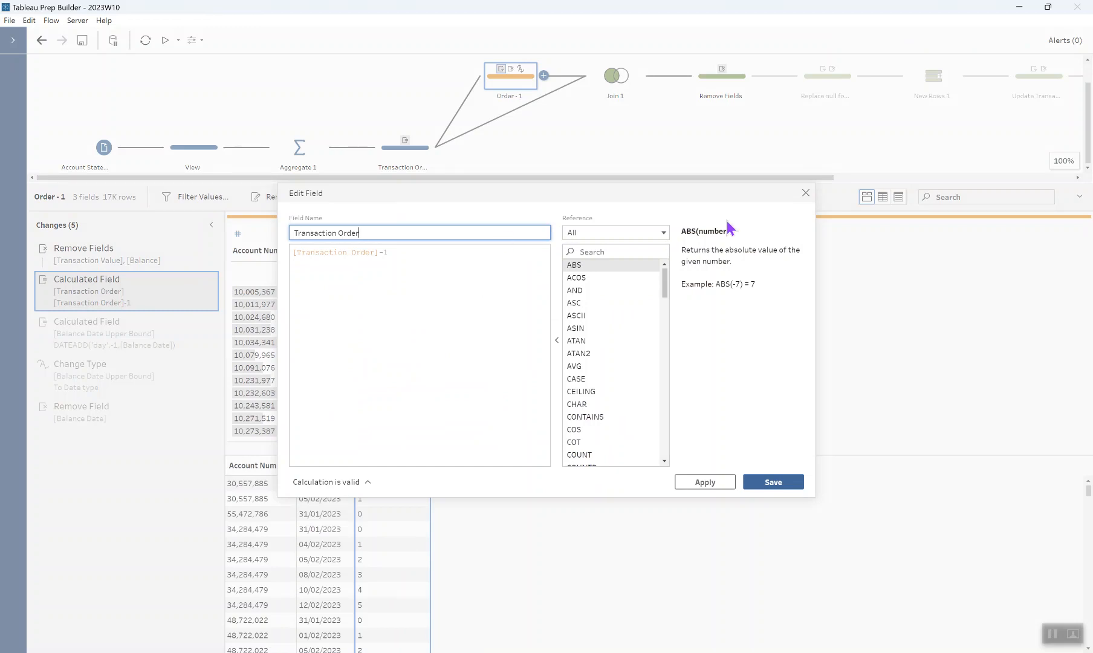
click(812, 198)
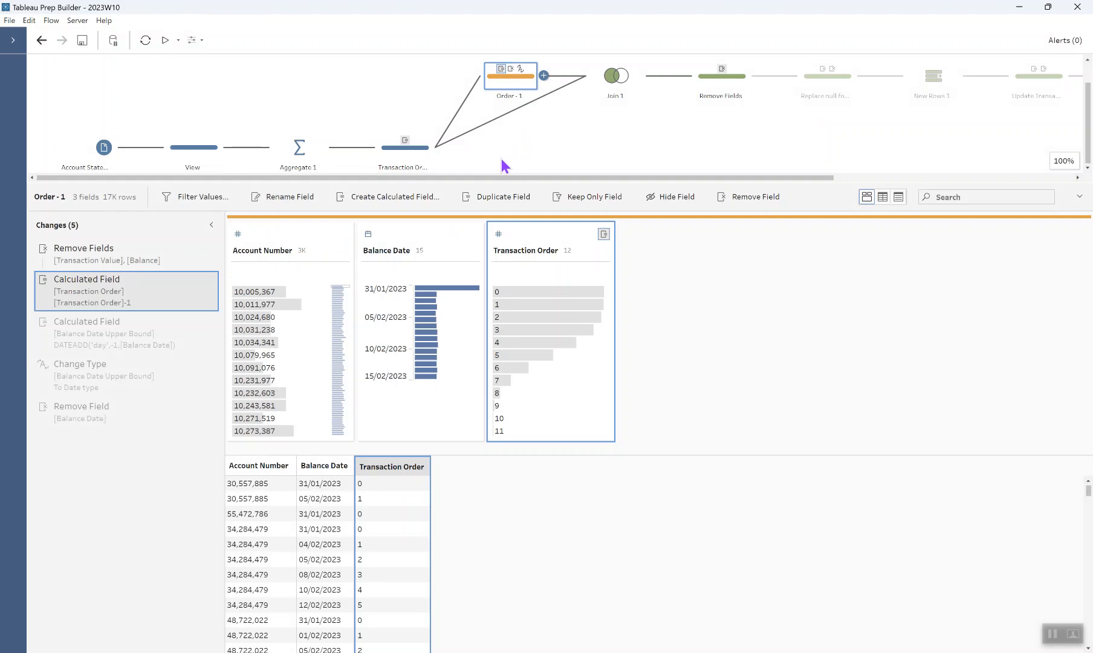
click(185, 343)
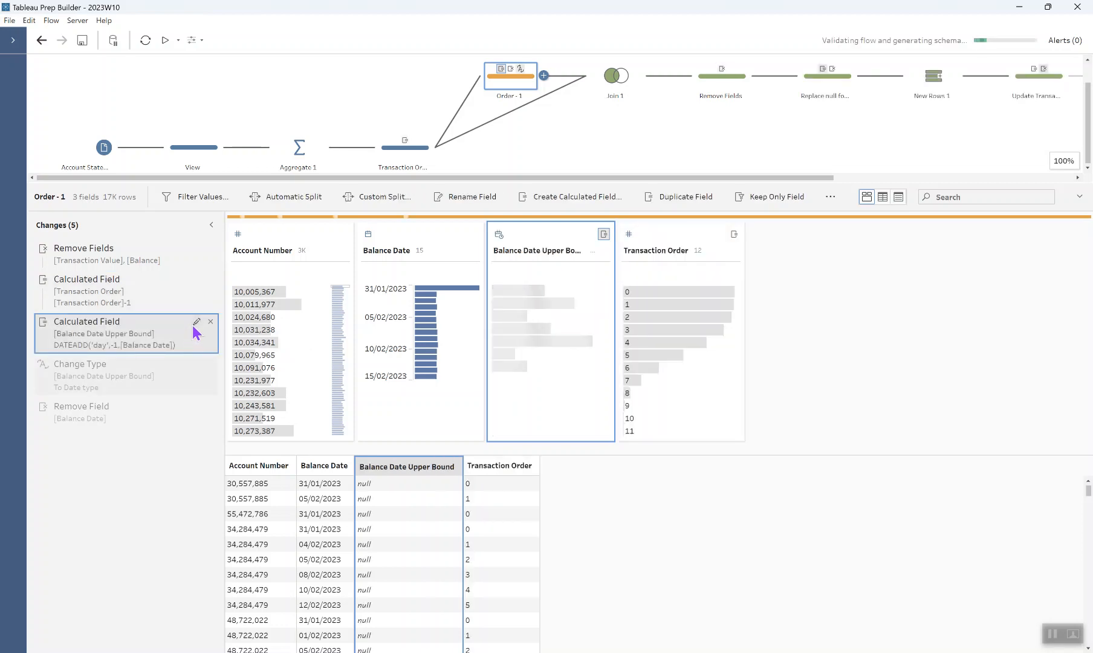
Step: Review the Balance Date Upper Bound formula, then preview the date-type change and Balance Date removal
click(195, 323)
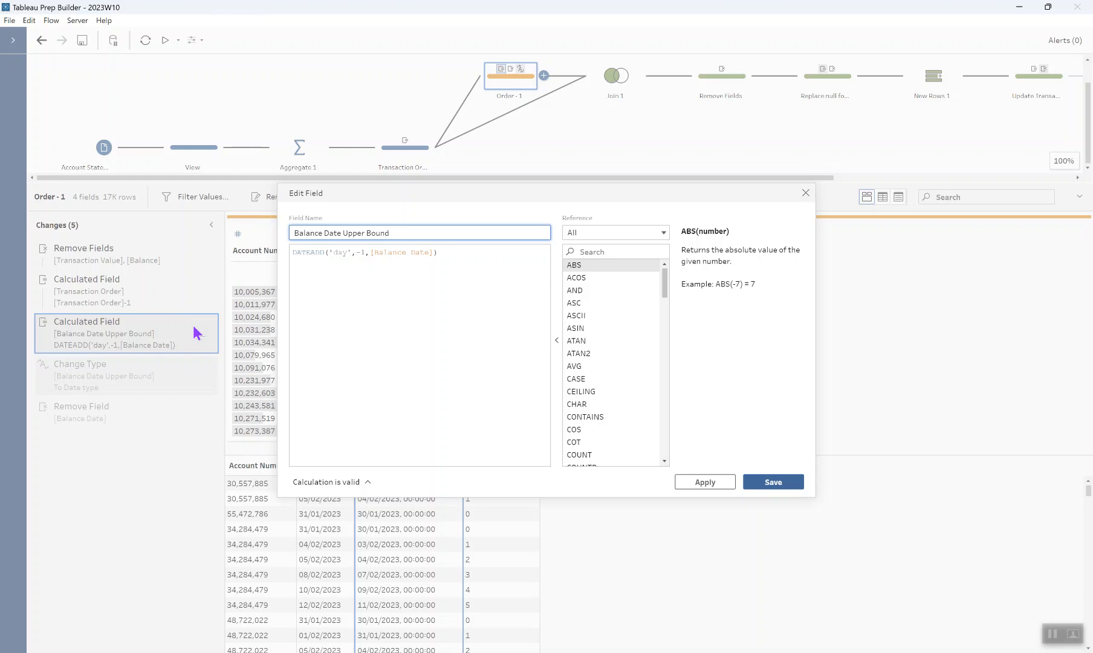
click(808, 194)
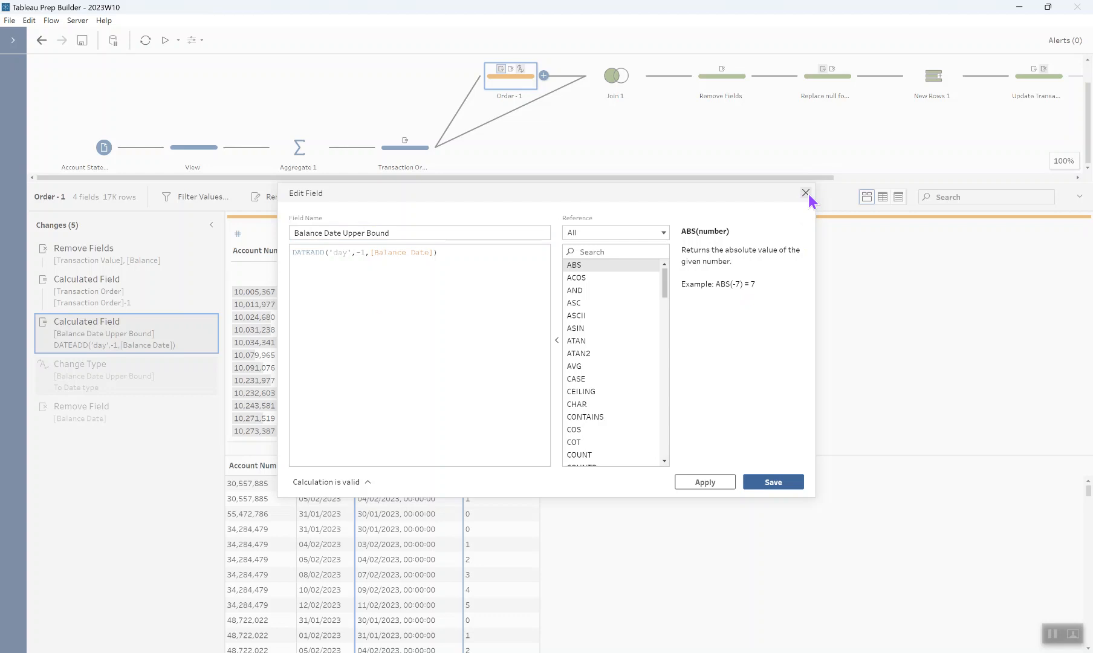
click(116, 387)
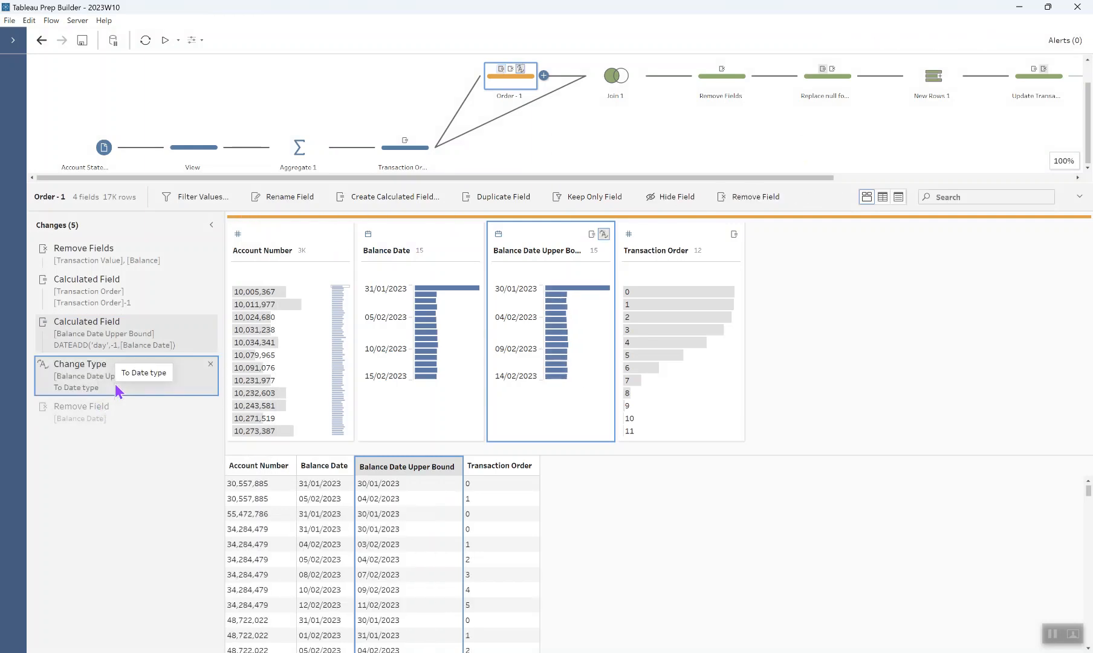
click(110, 416)
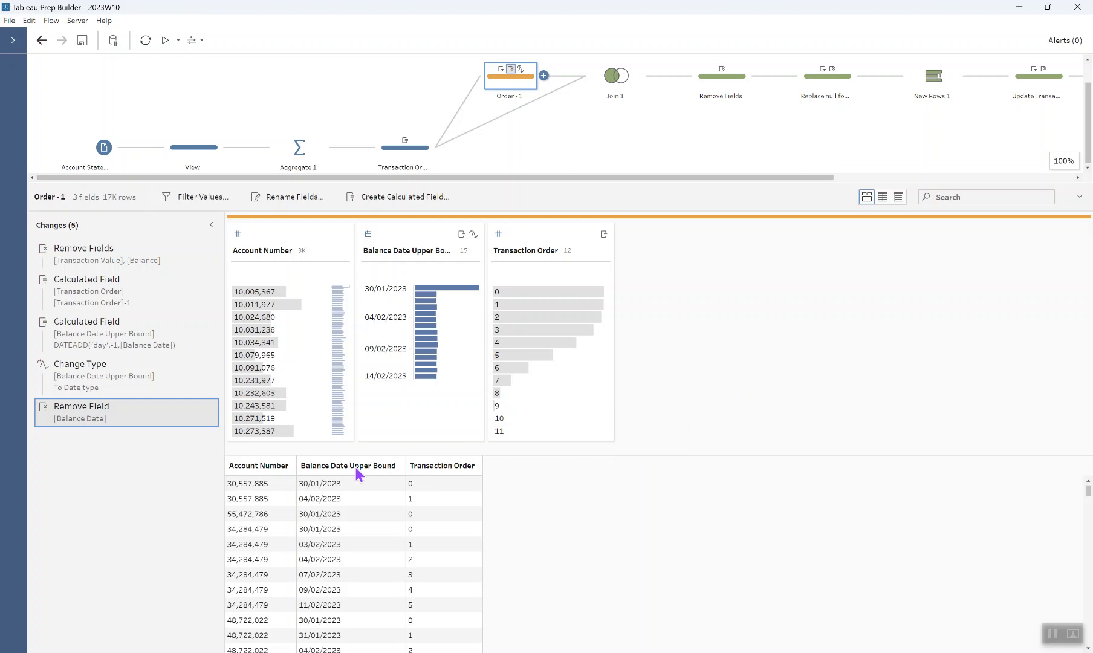
Step: Show Join 1's left join on Account Number and Transaction Order, yielding 17,221 rows
click(616, 84)
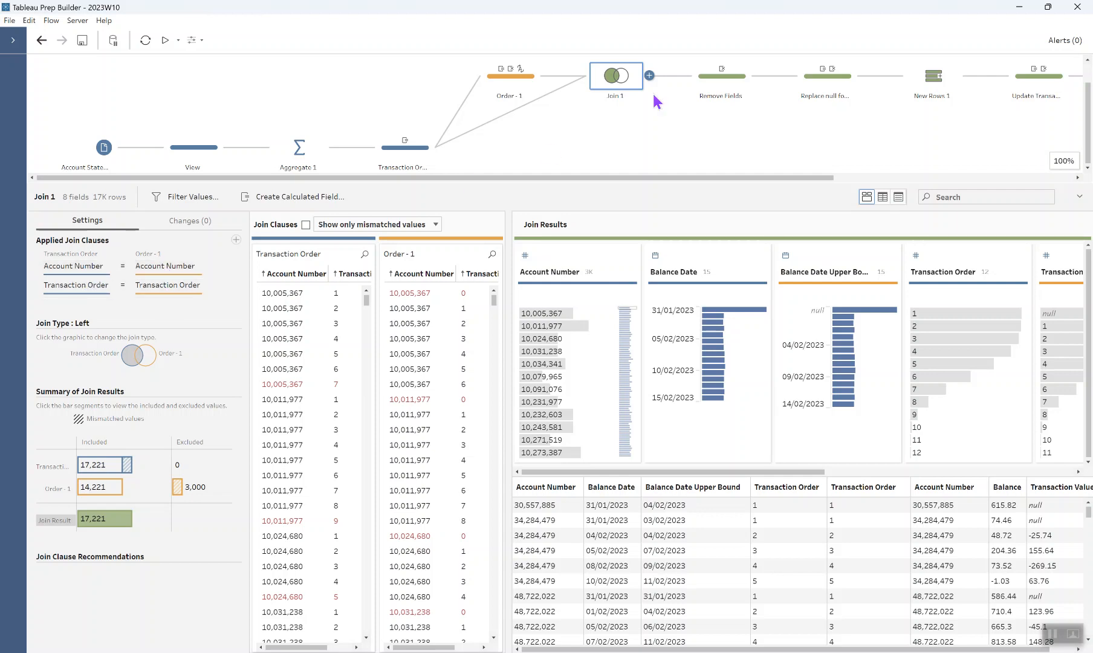
Step: In Remove Fields, highlight and then clear the 3000 null Balance Date Upper Bound rows
click(734, 78)
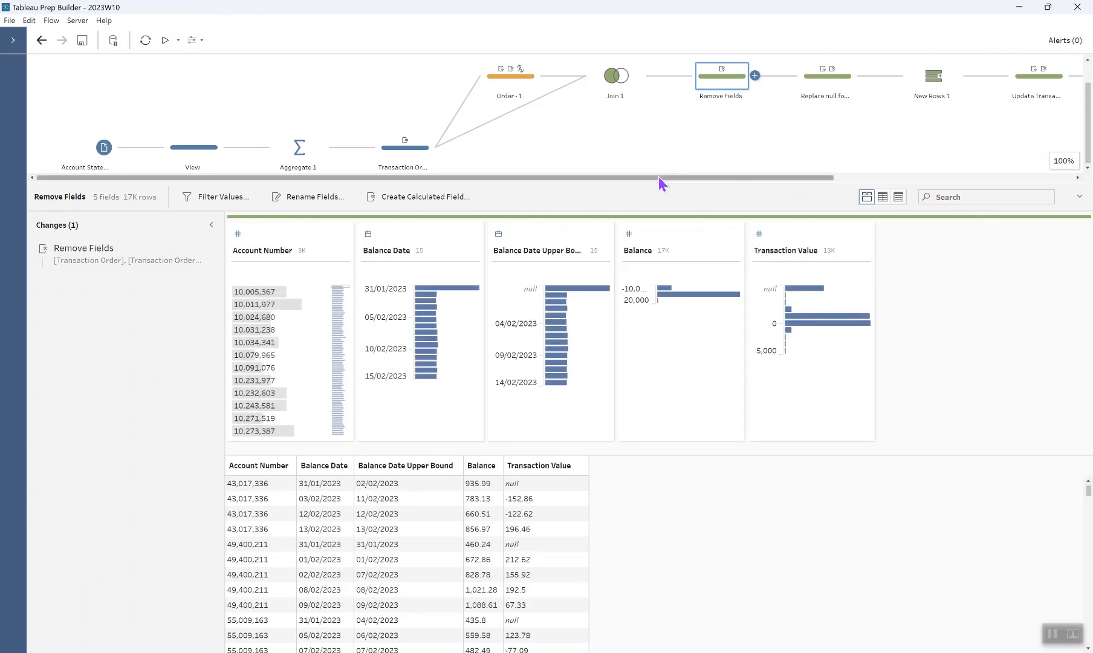
drag(658, 176, 930, 182)
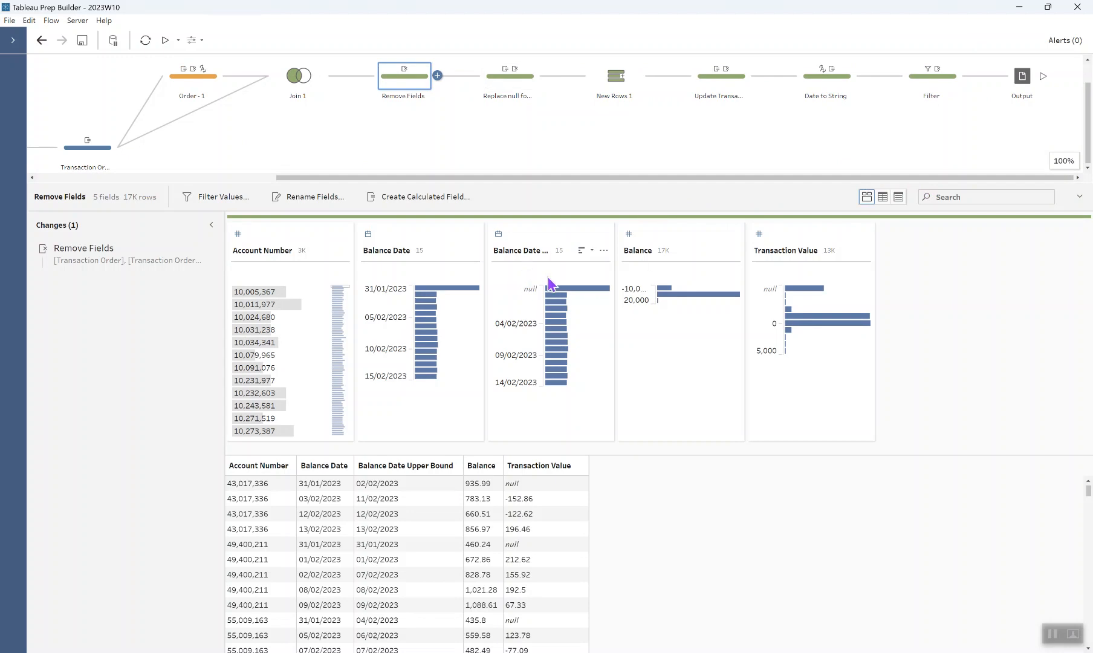
click(573, 290)
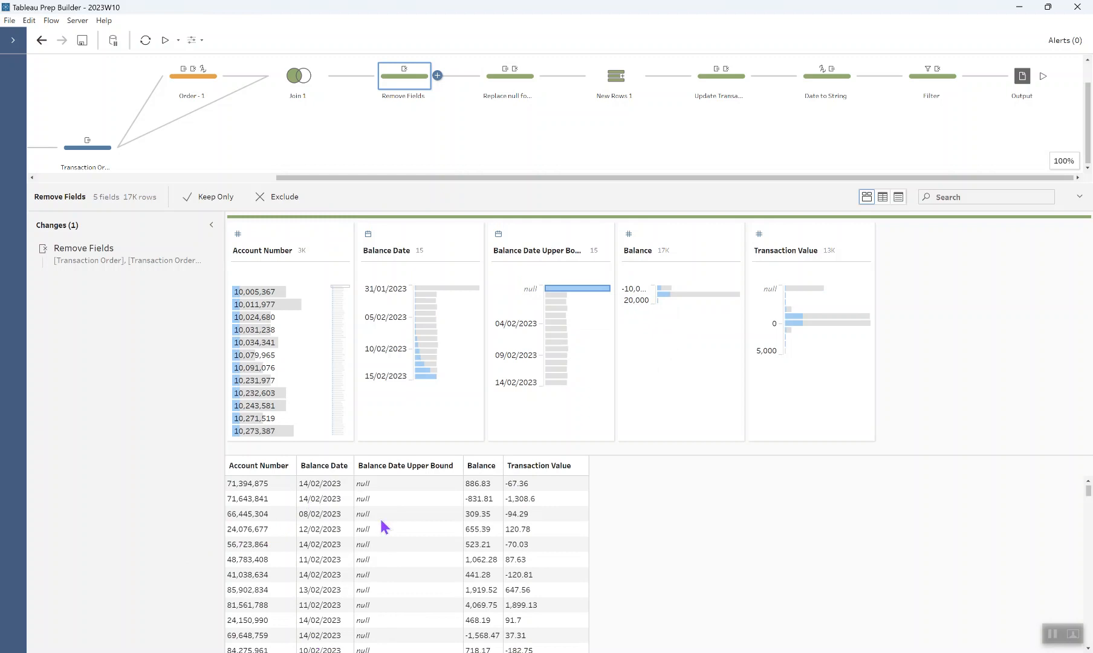
mouse_move(580, 293)
click(583, 288)
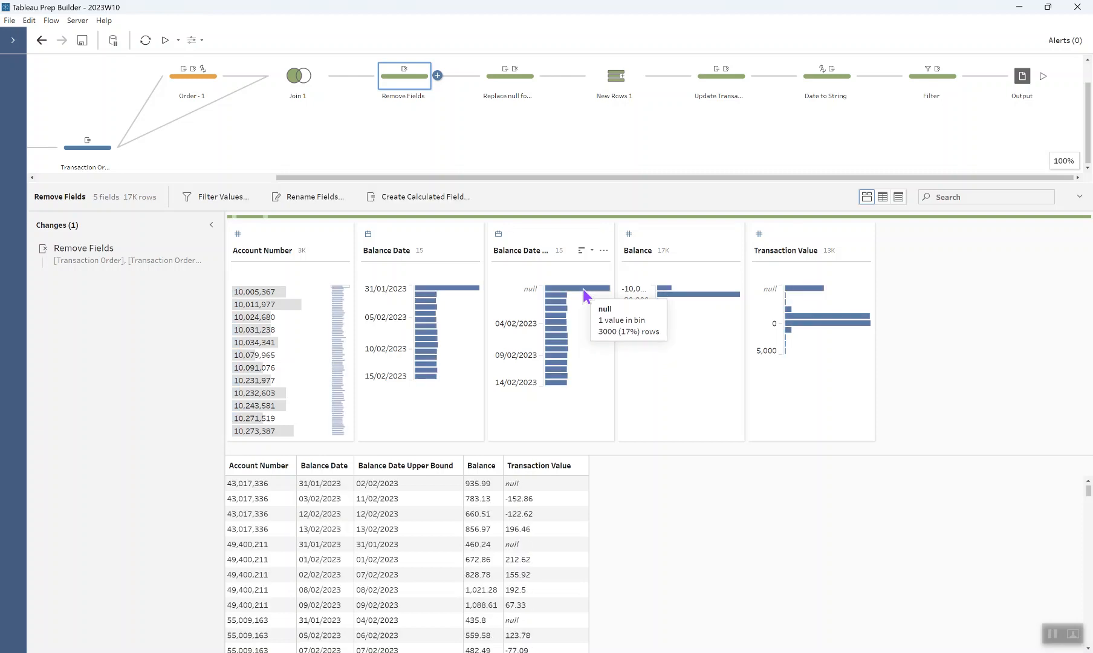
Step: Review the FIXED LOD Max Balance Date and null-replacement formulas, then inspect New Rows 1
click(520, 77)
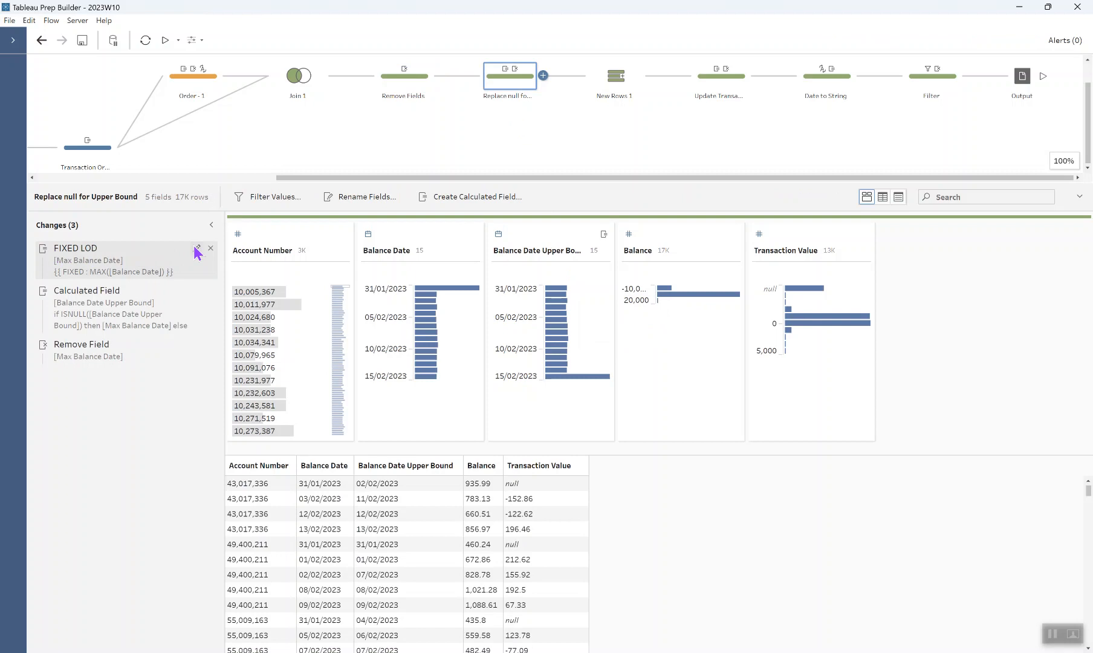
click(197, 249)
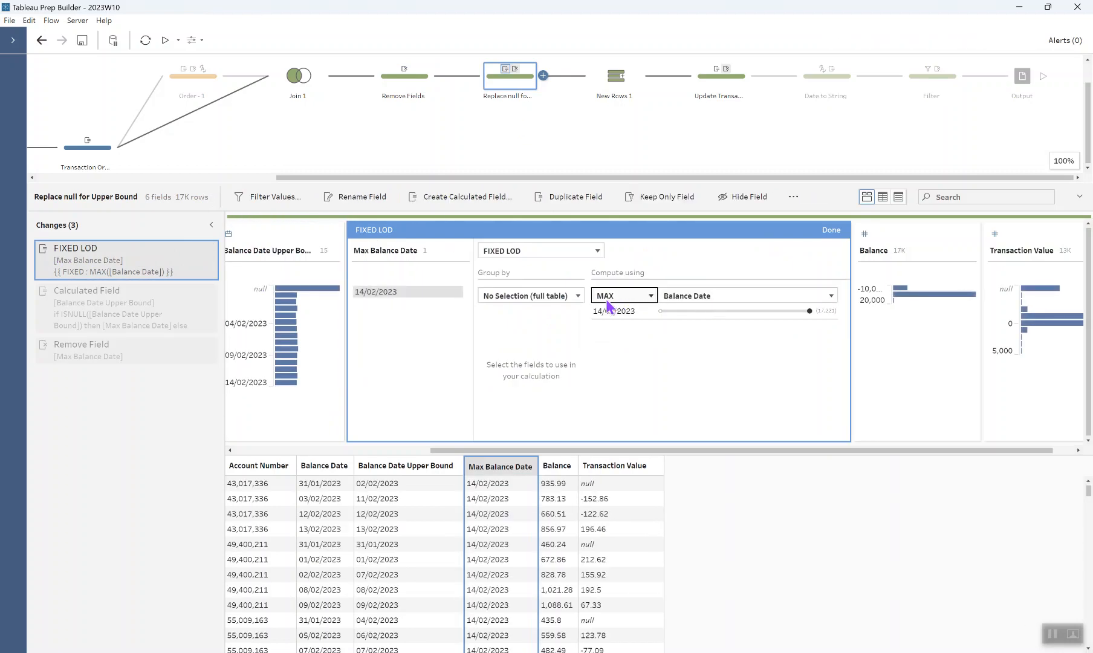
click(830, 233)
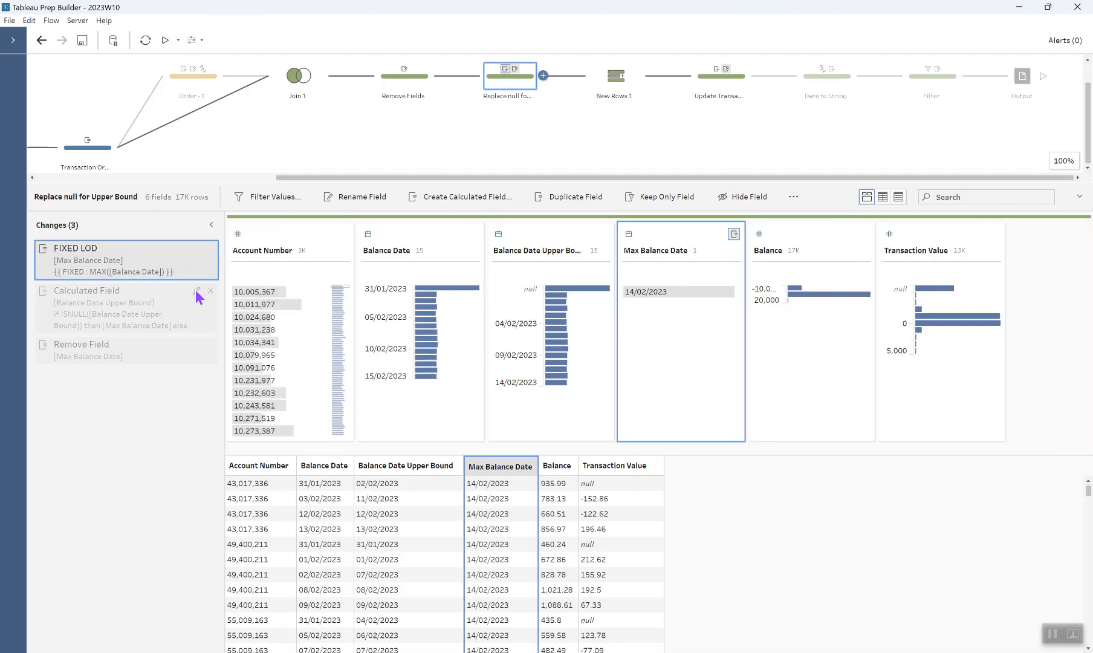
click(196, 291)
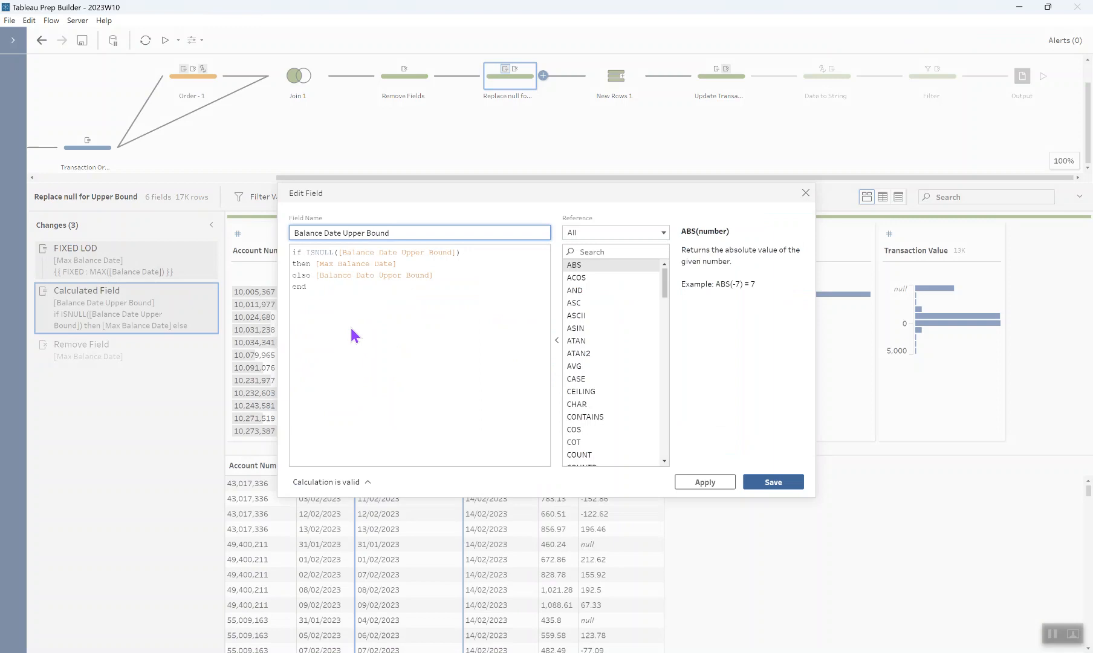
click(805, 193)
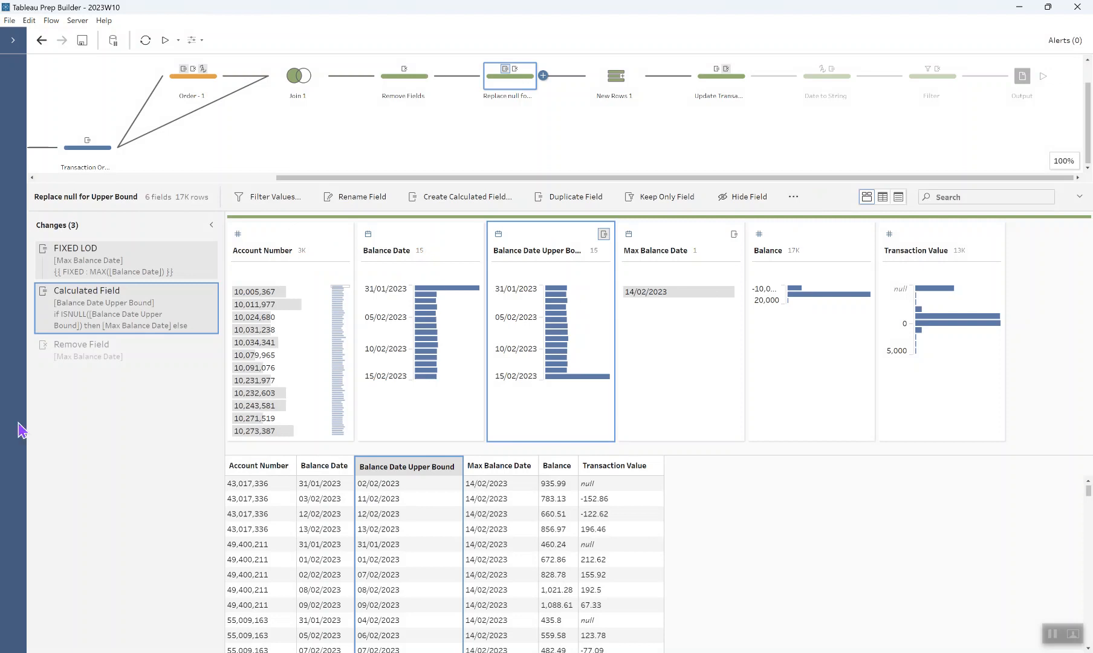
click(101, 366)
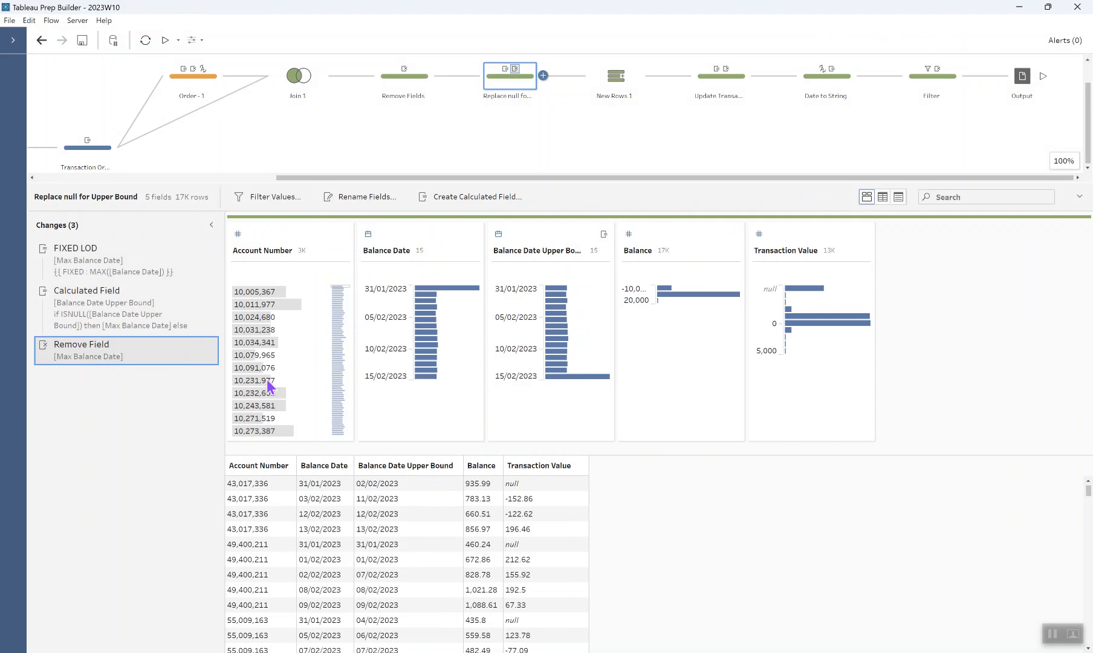
click(611, 83)
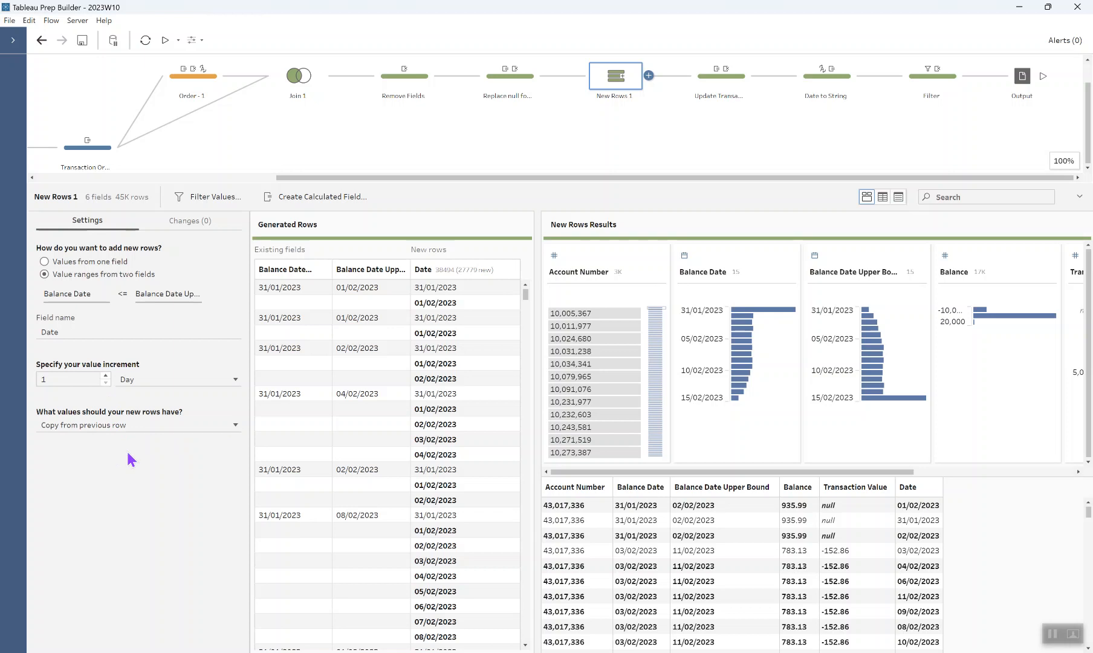
click(587, 316)
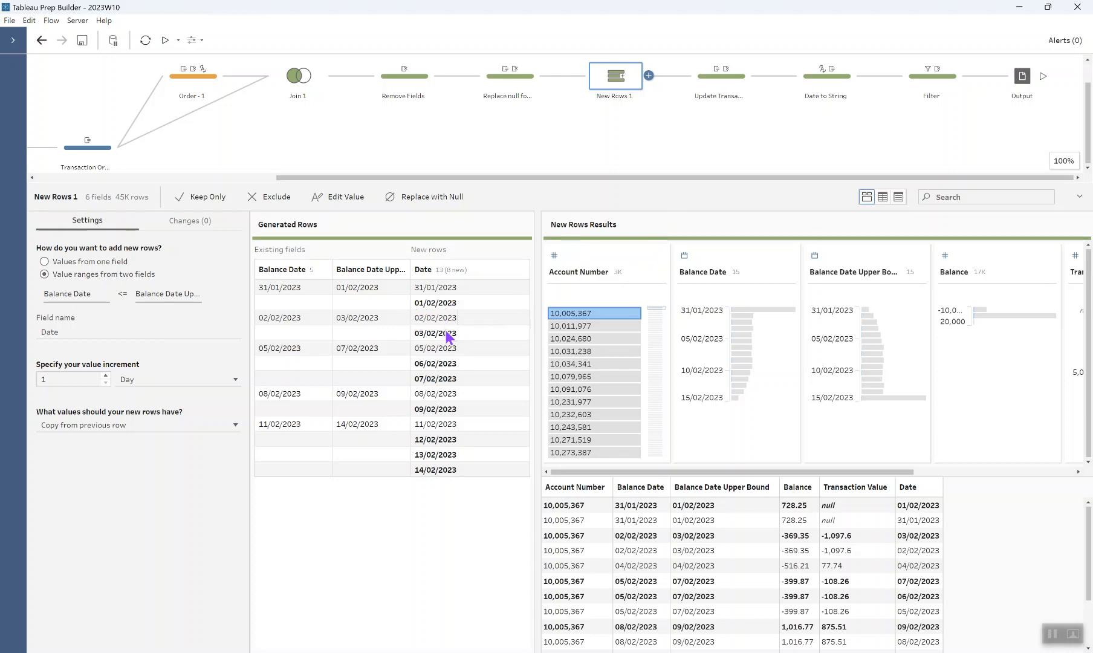
click(588, 316)
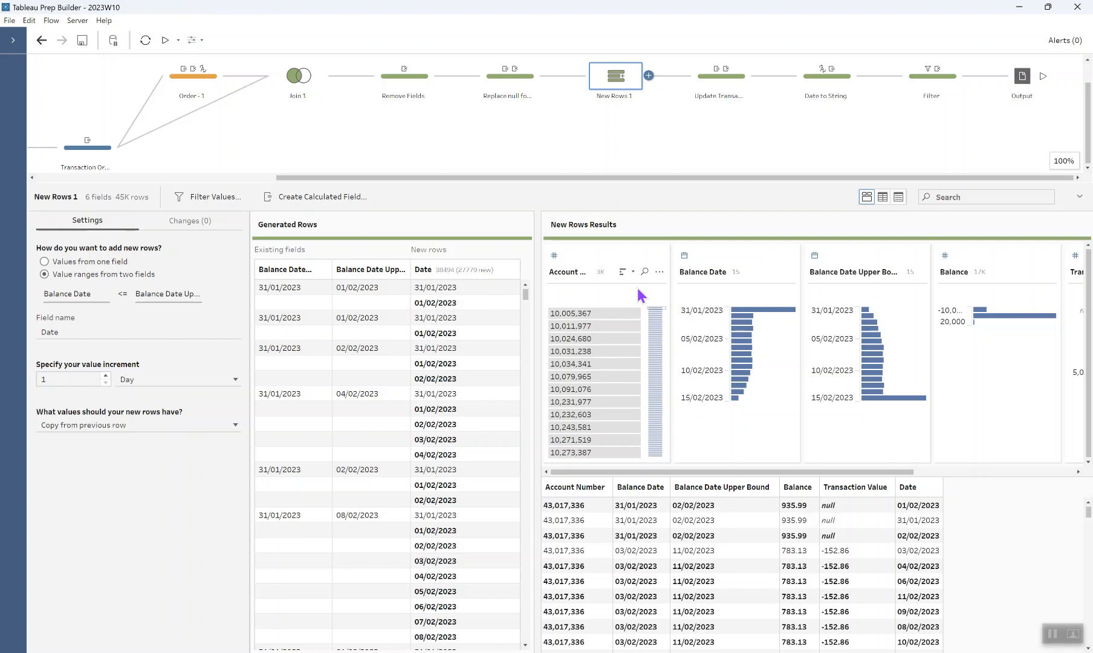
click(722, 91)
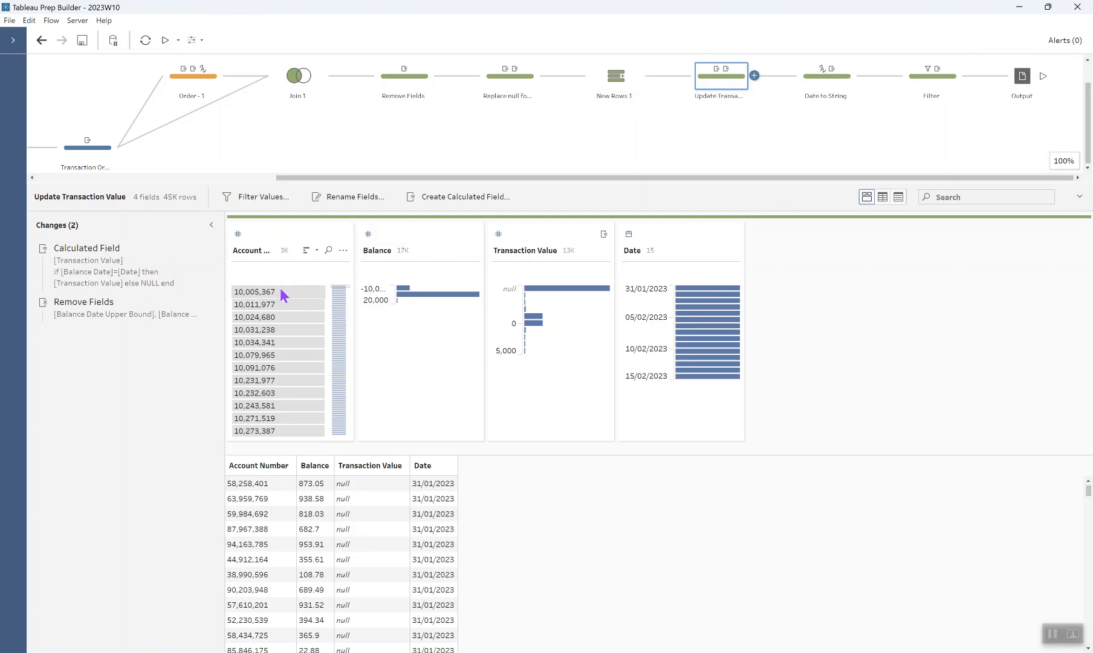
click(626, 75)
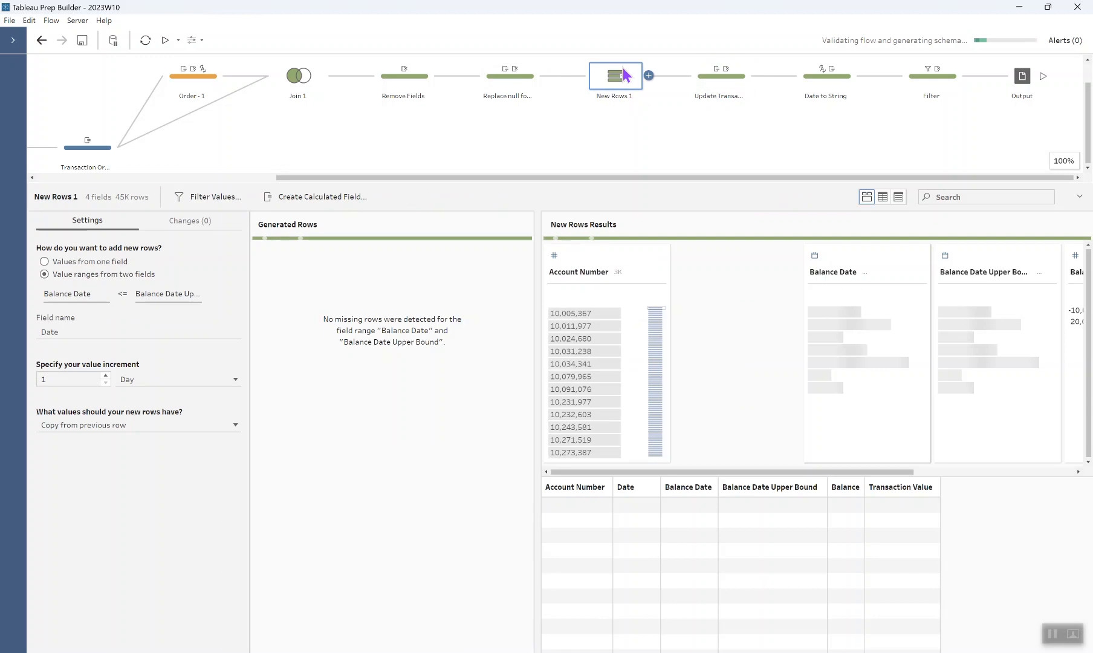
click(595, 313)
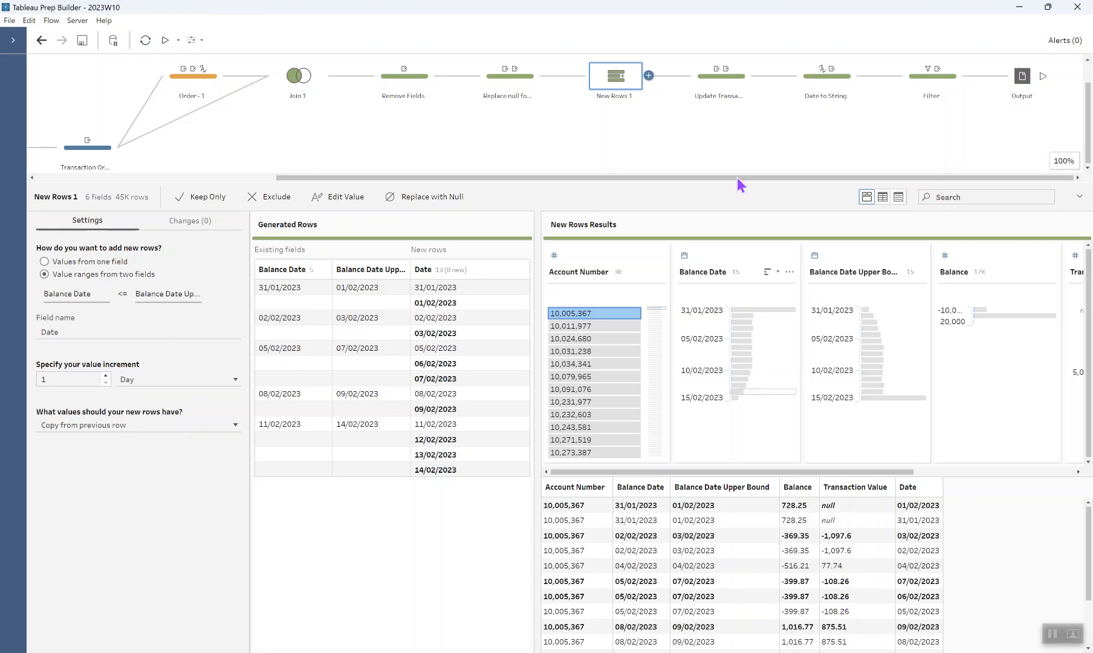
click(721, 90)
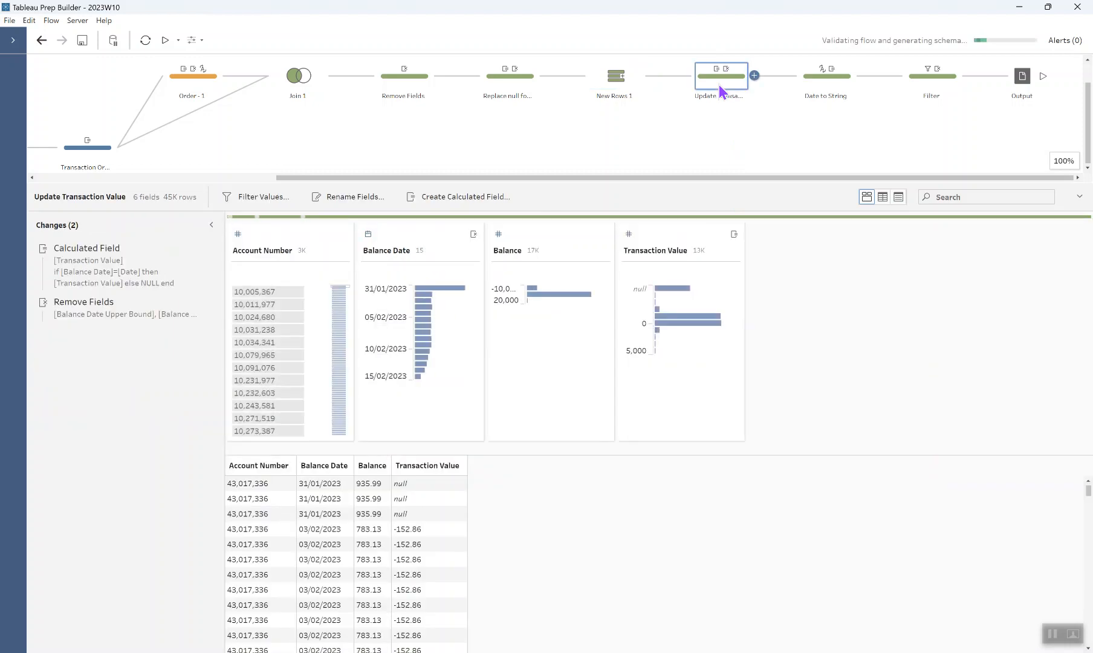
mouse_move(193, 253)
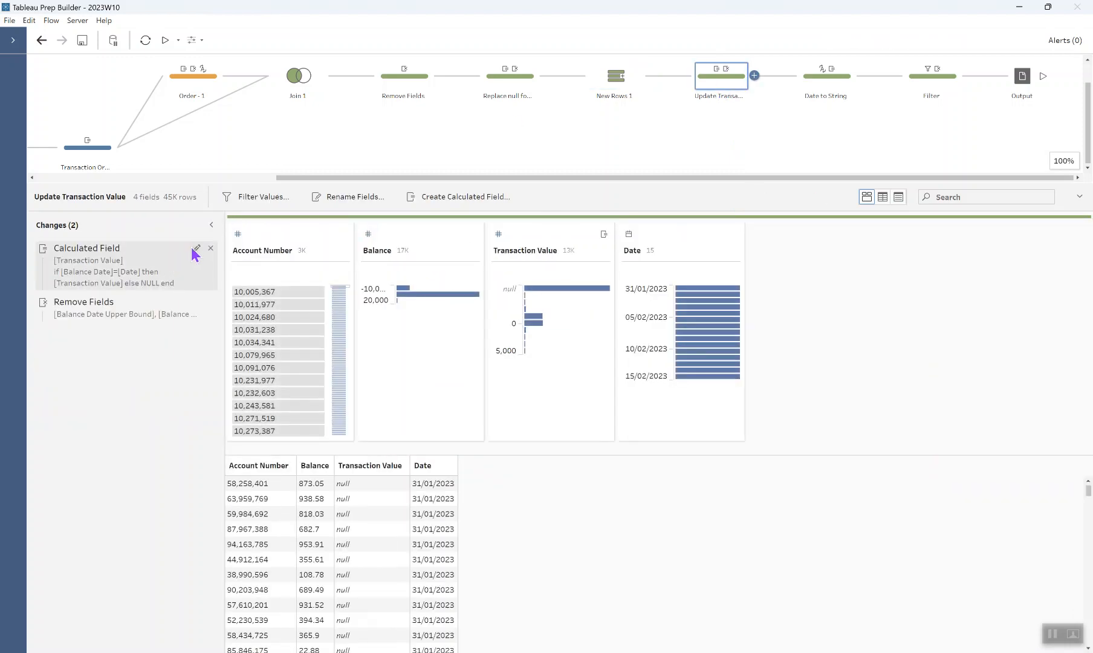
click(196, 249)
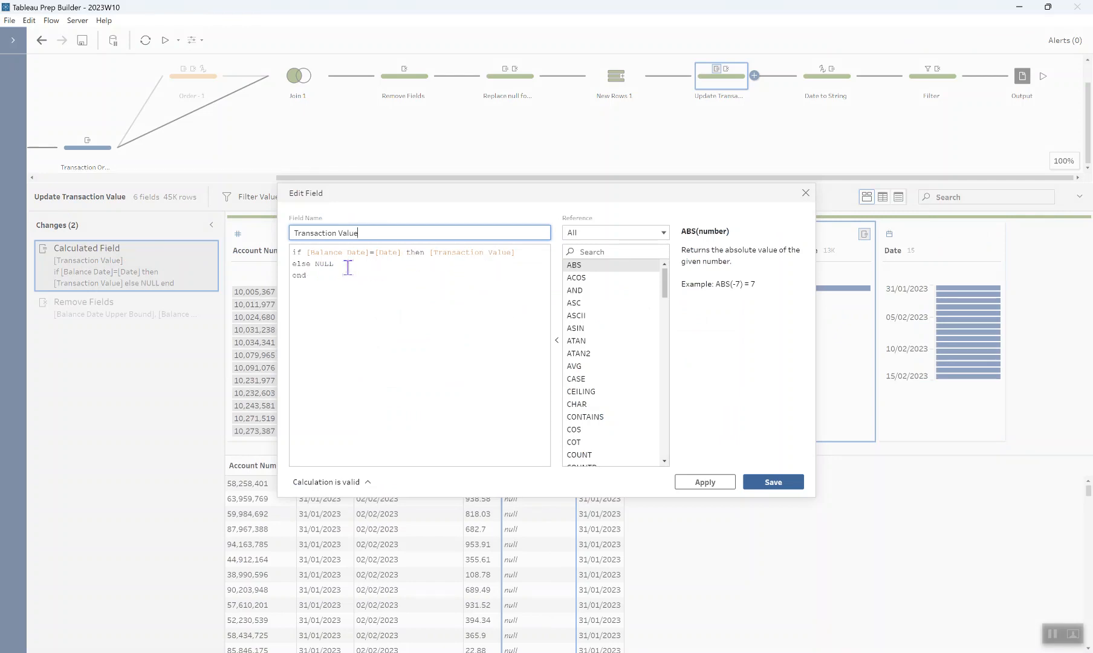
click(805, 193)
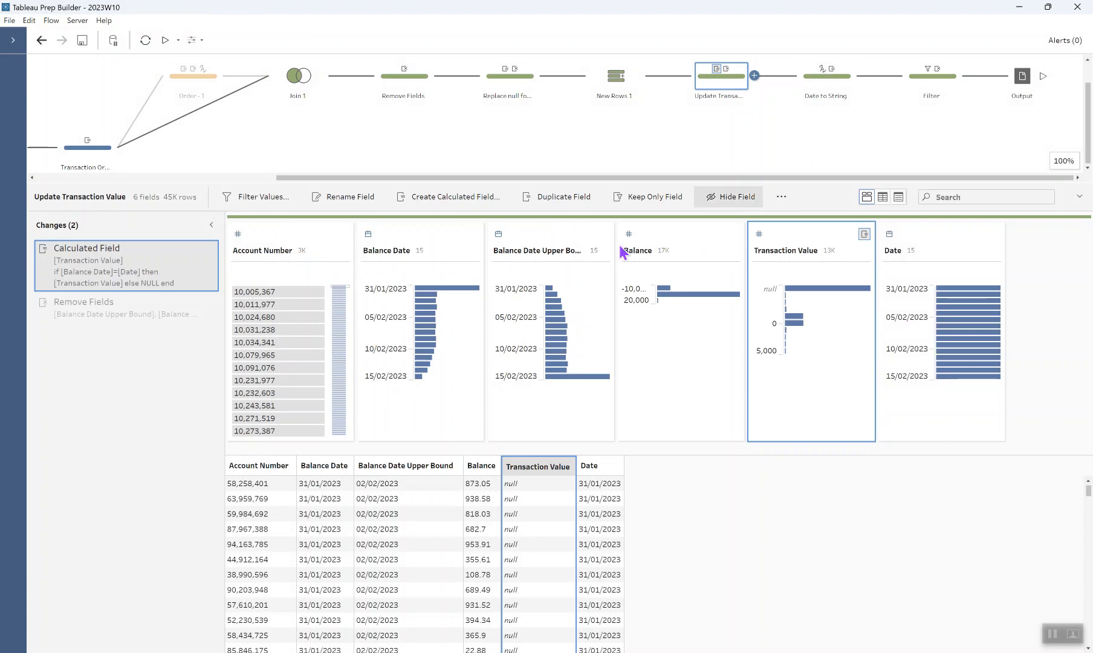
click(304, 292)
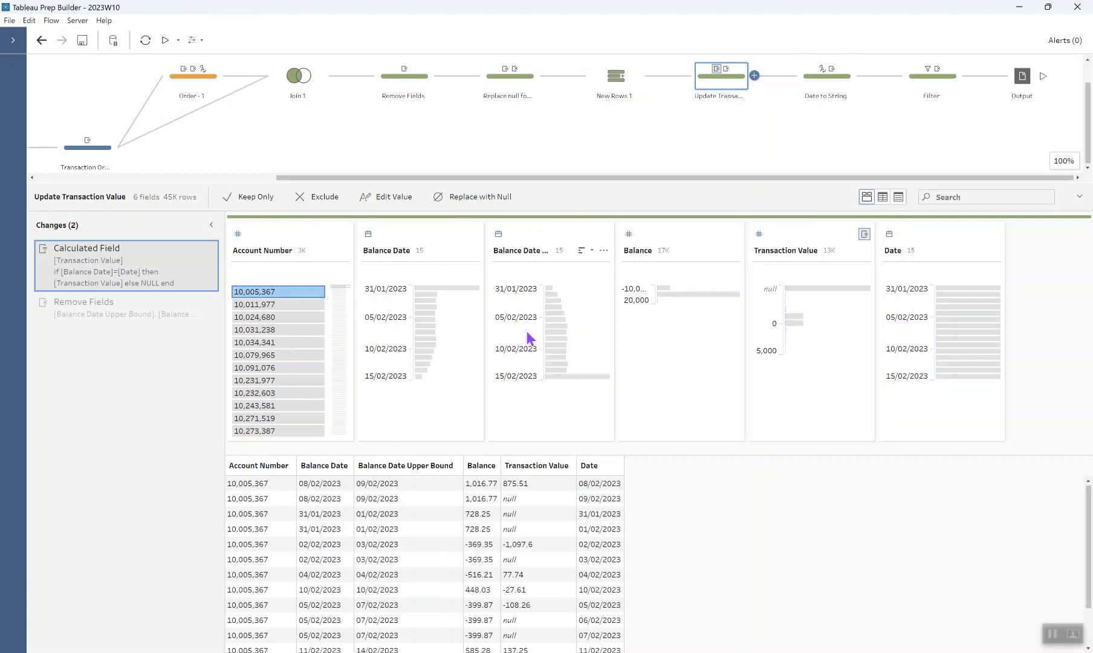
drag(549, 185, 549, 127)
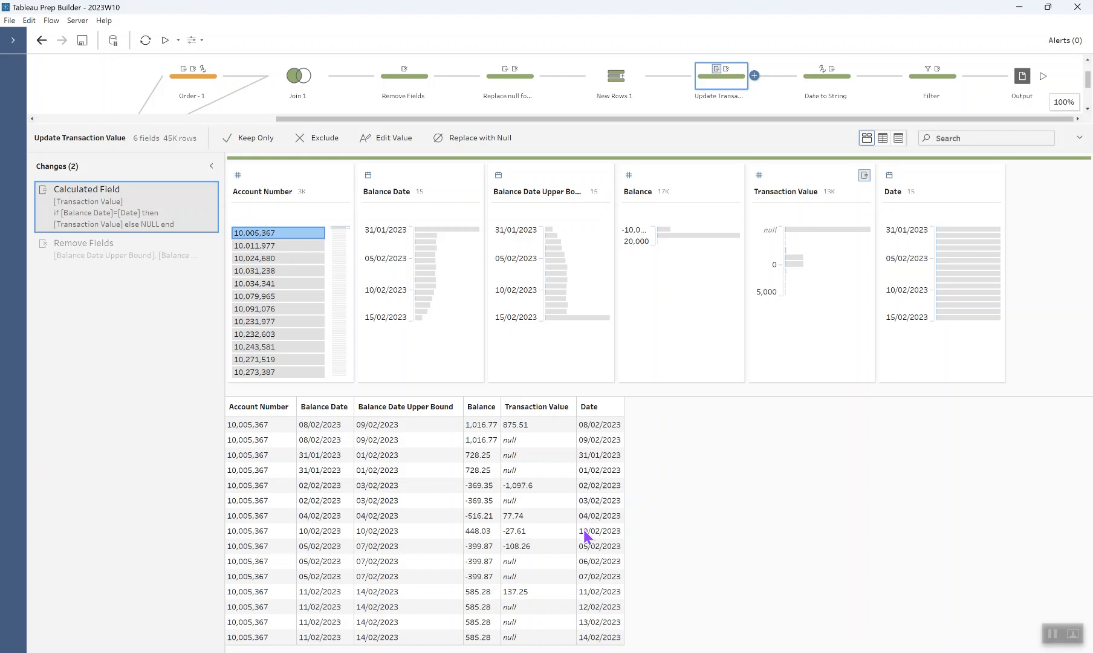
click(598, 472)
click(533, 472)
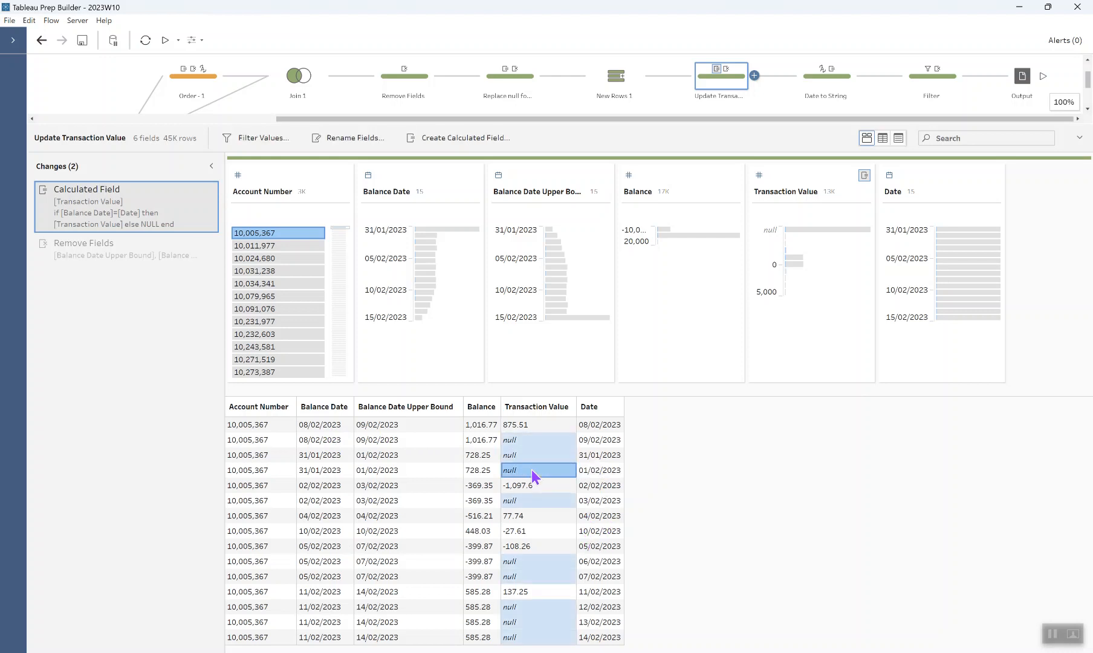
click(531, 470)
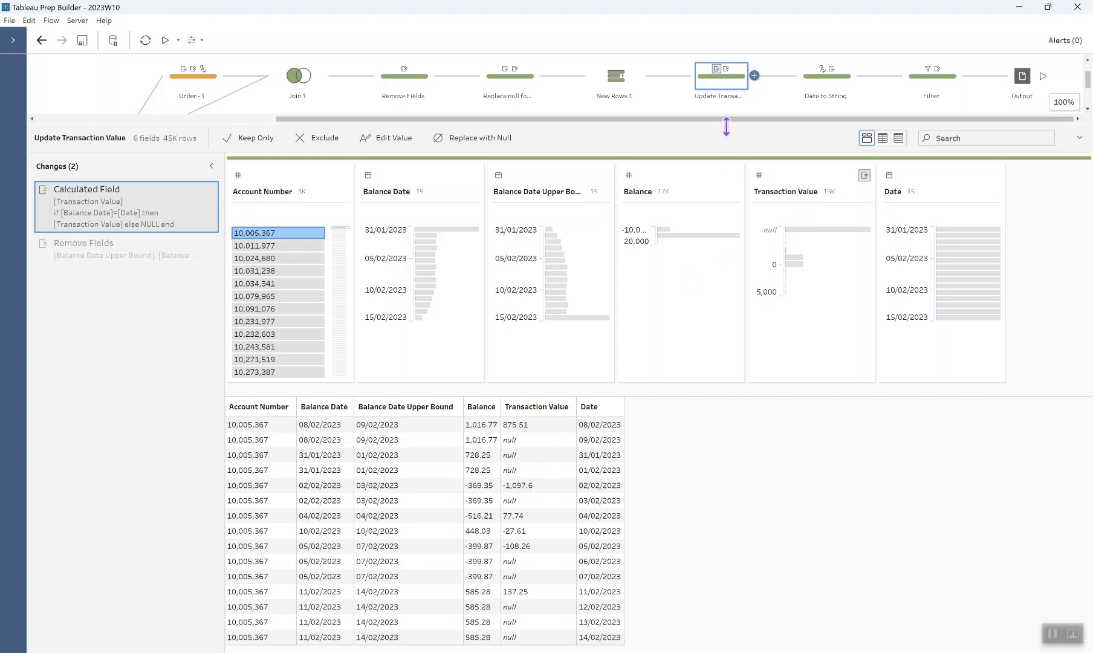
drag(725, 130, 723, 176)
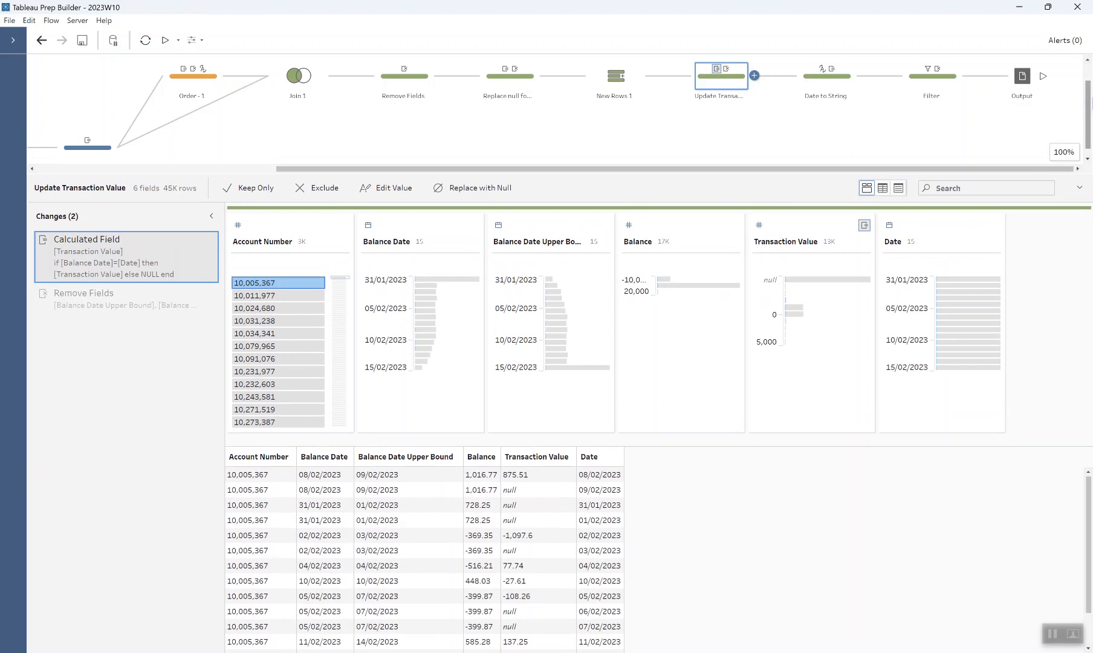
scroll(1089, 109, up, 1)
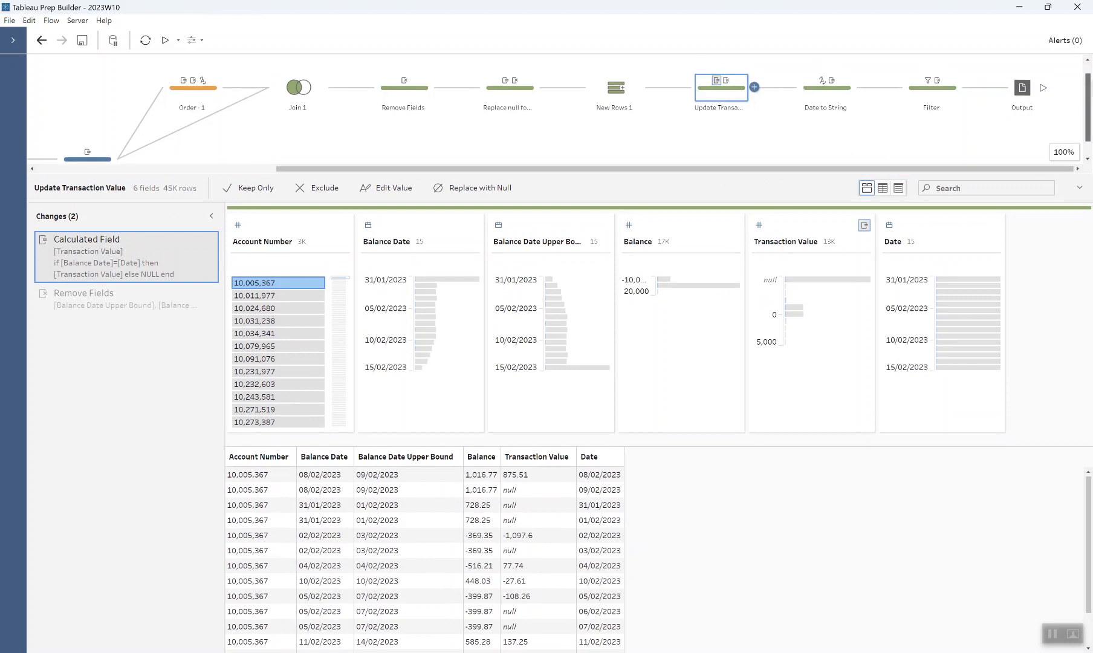
Step: From Date to String, check the Select a date parameter's allowed values, then open Filter
click(844, 109)
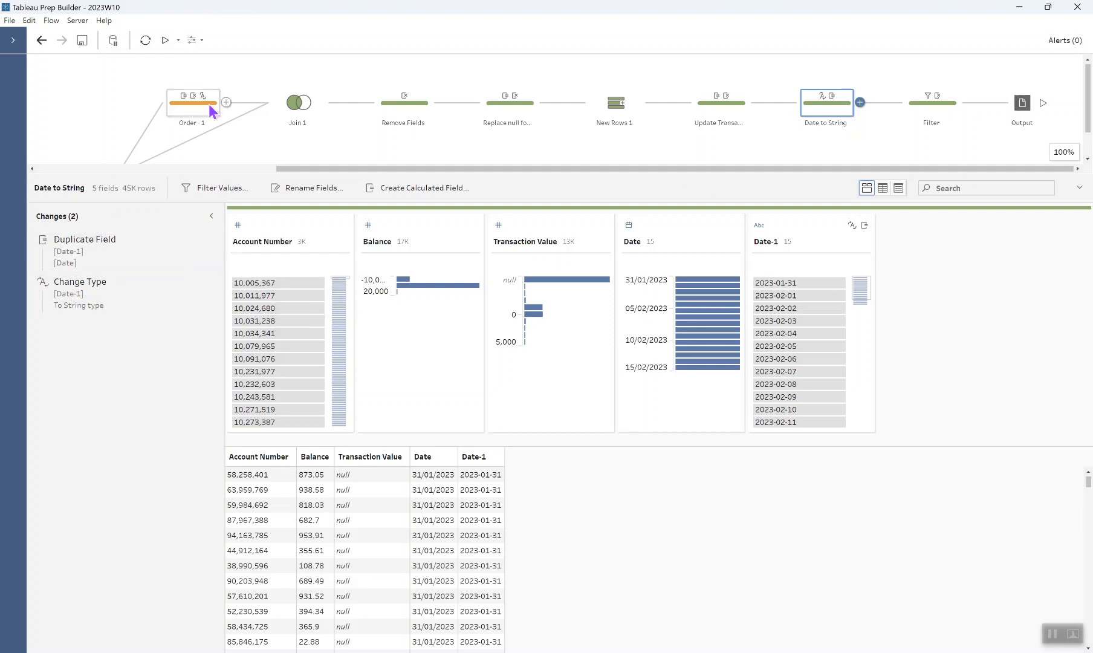
click(193, 41)
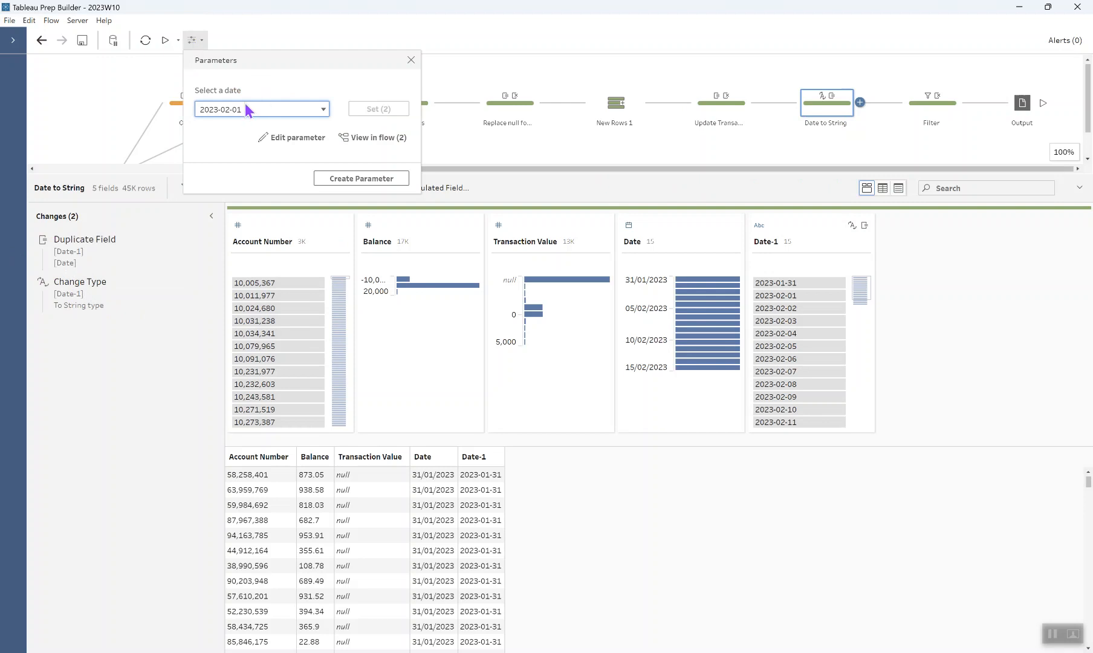
click(277, 137)
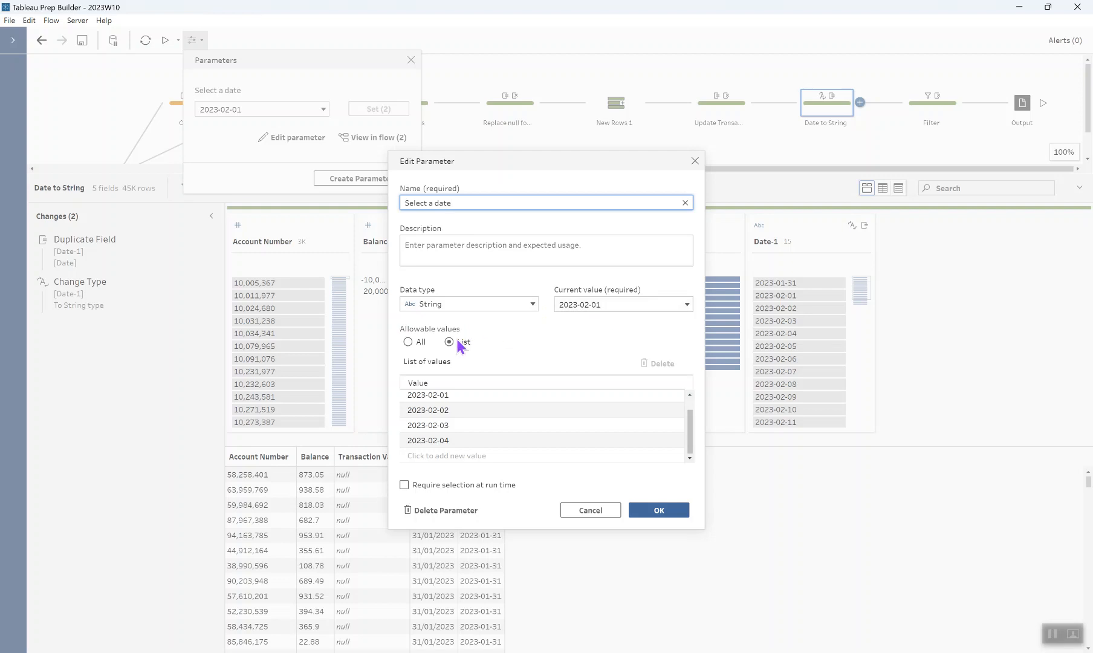
drag(693, 426, 694, 406)
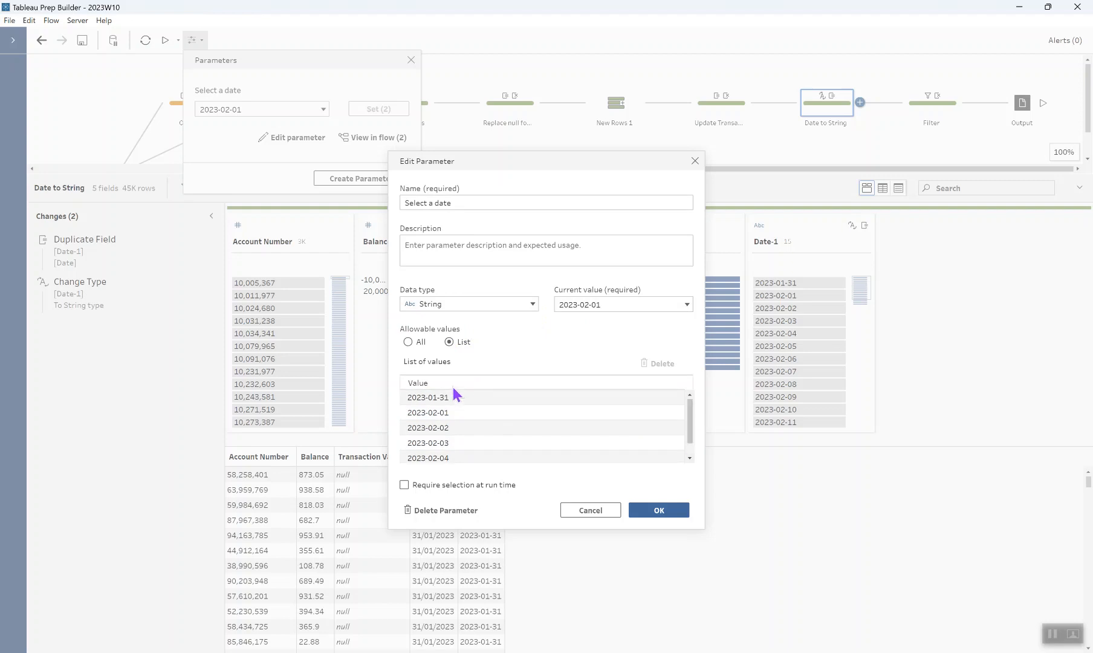
click(661, 510)
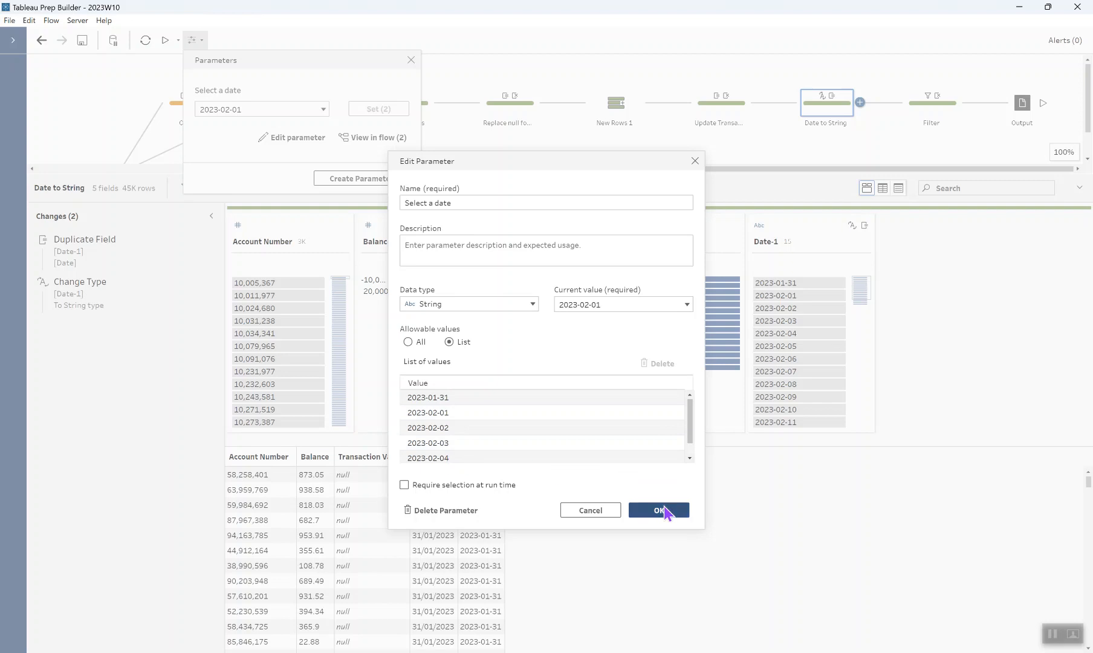
click(941, 114)
click(940, 107)
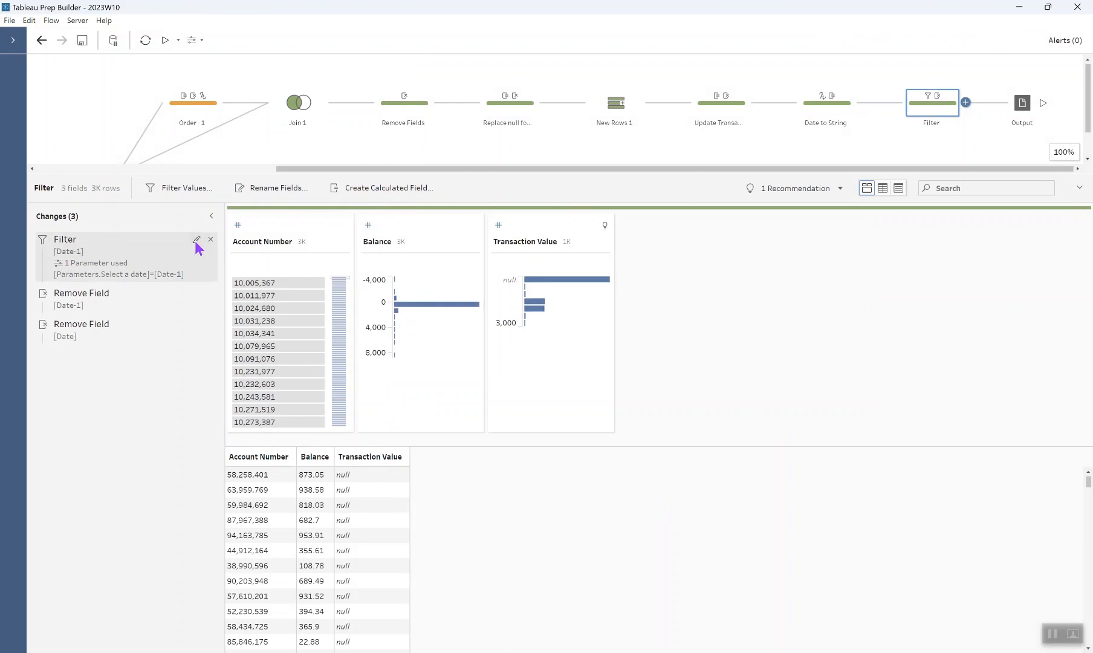
click(196, 240)
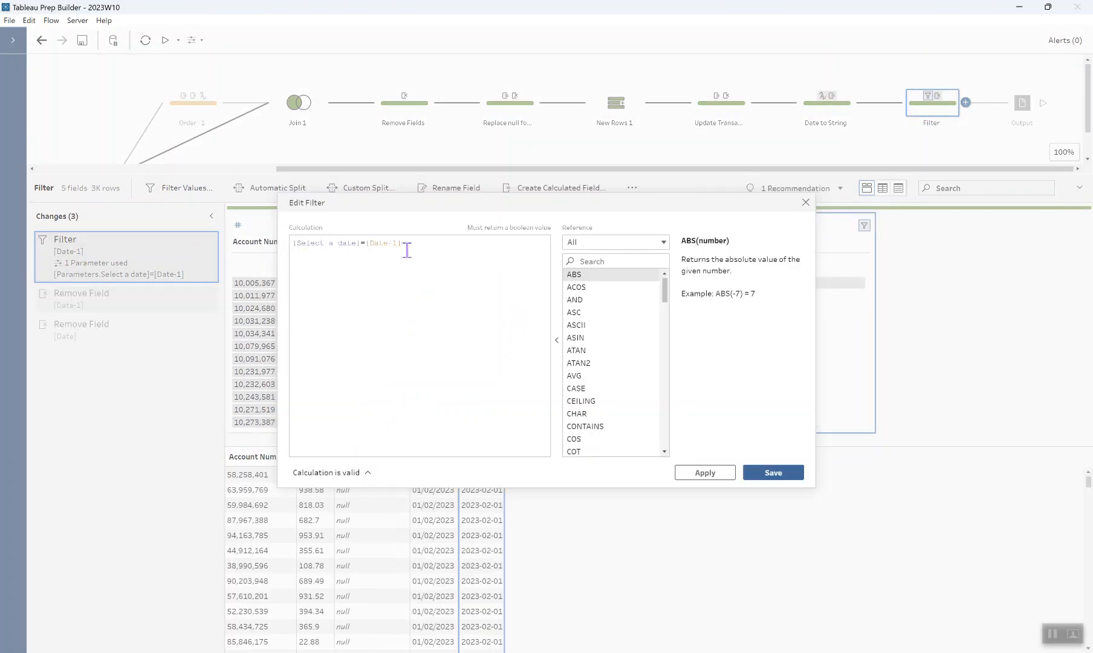
click(804, 206)
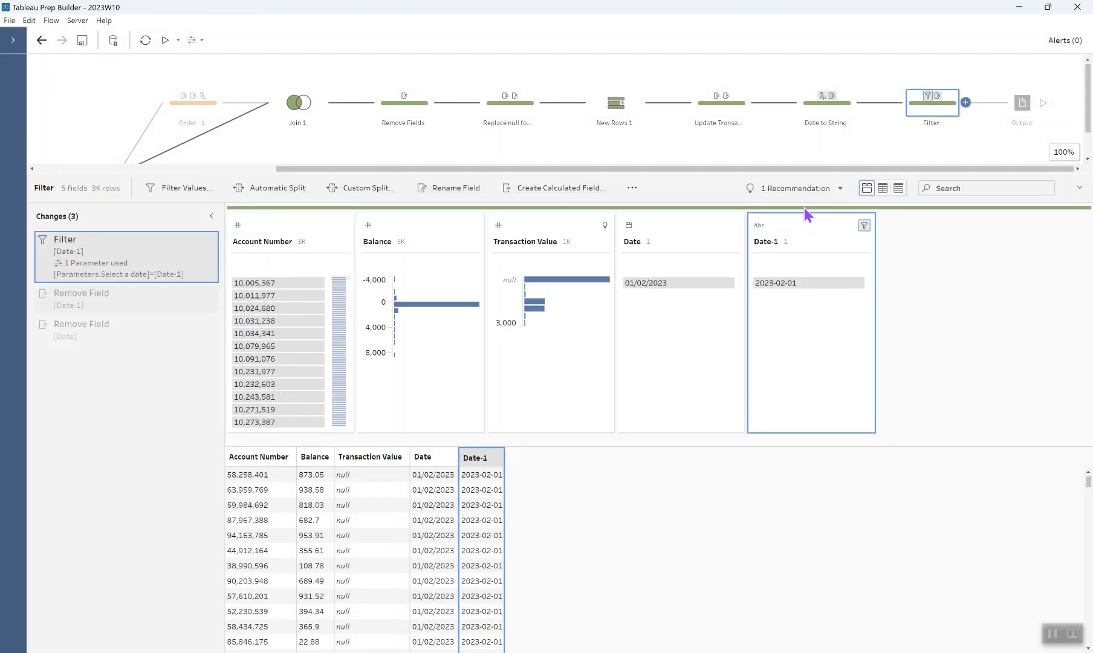
click(101, 333)
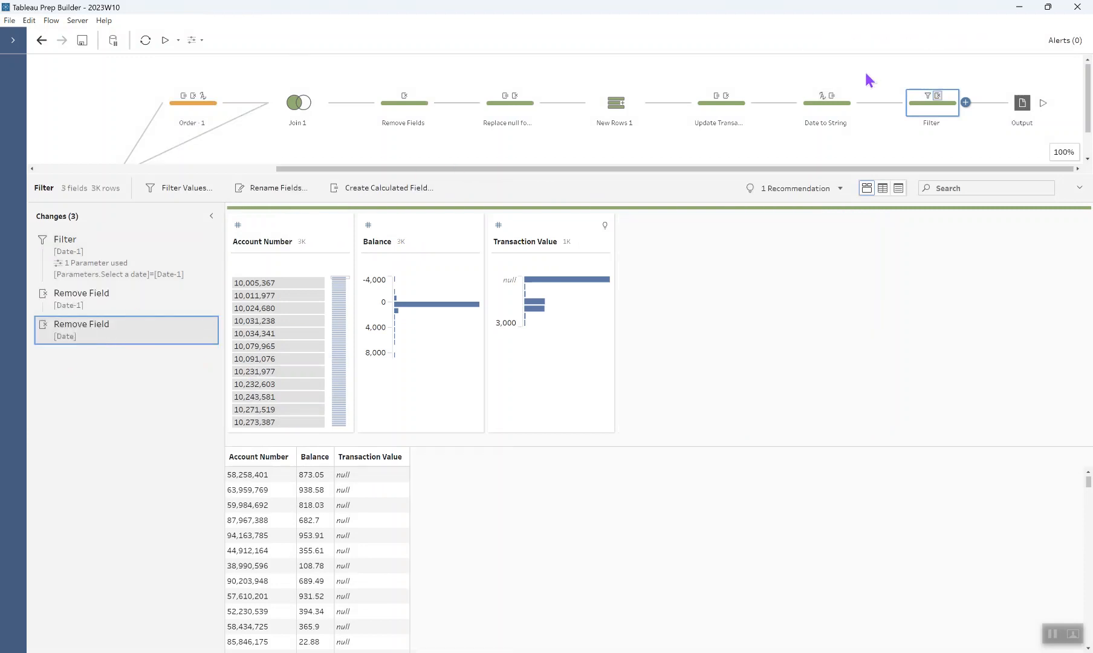
Step: Run the flow with Select a date set to 2023-02-03, then view the Output CSV settings
click(1046, 105)
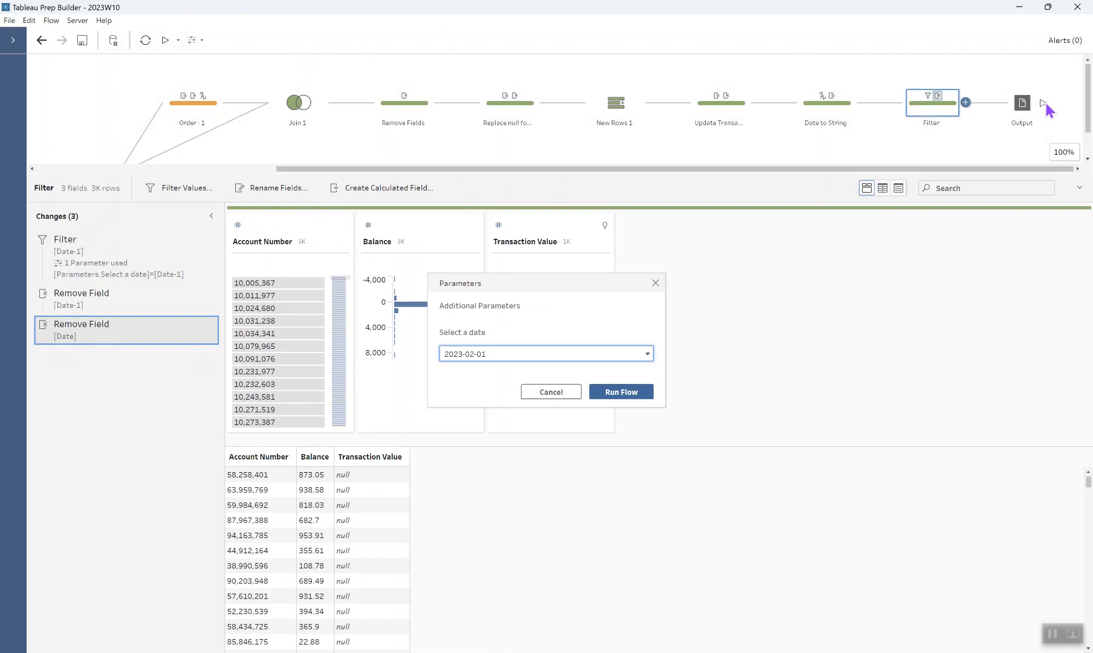
click(564, 355)
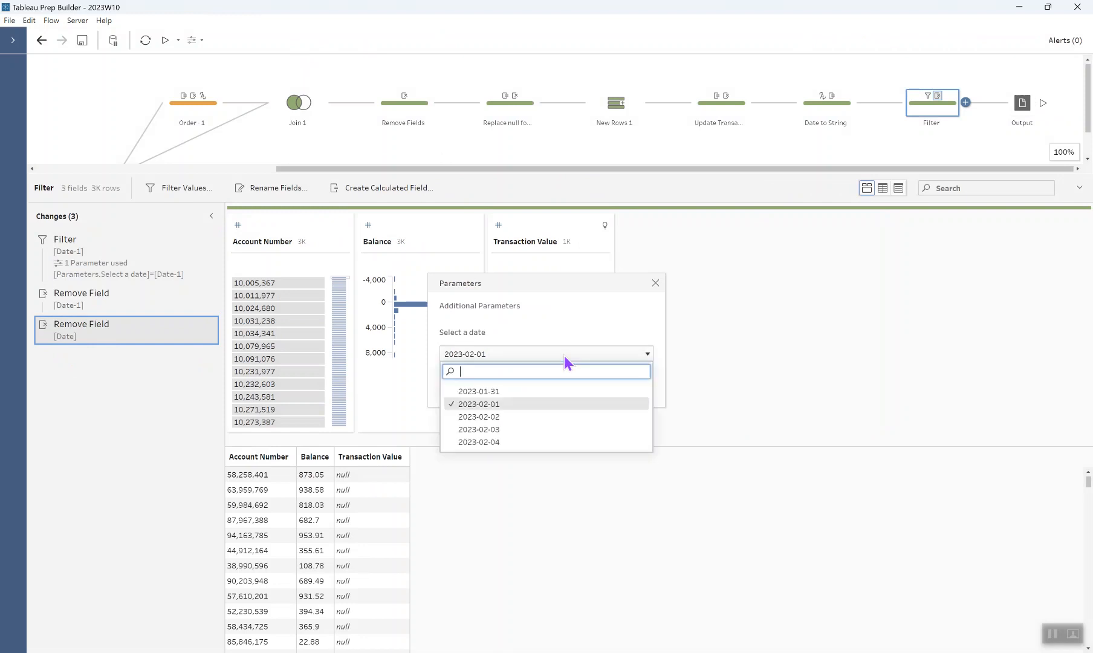
click(478, 430)
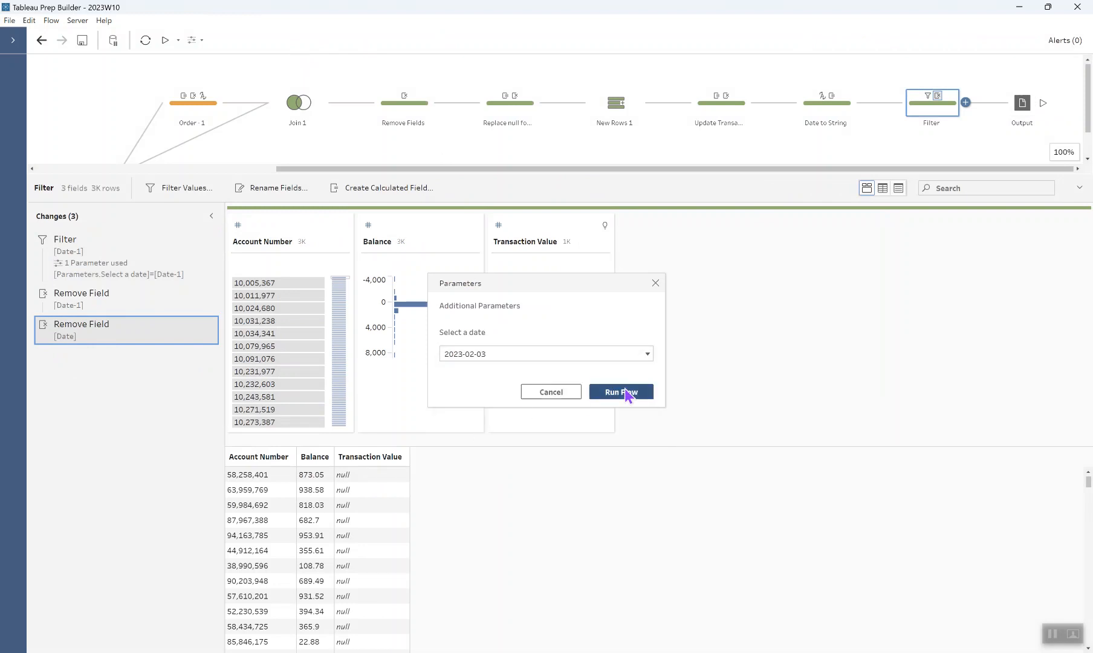
click(625, 392)
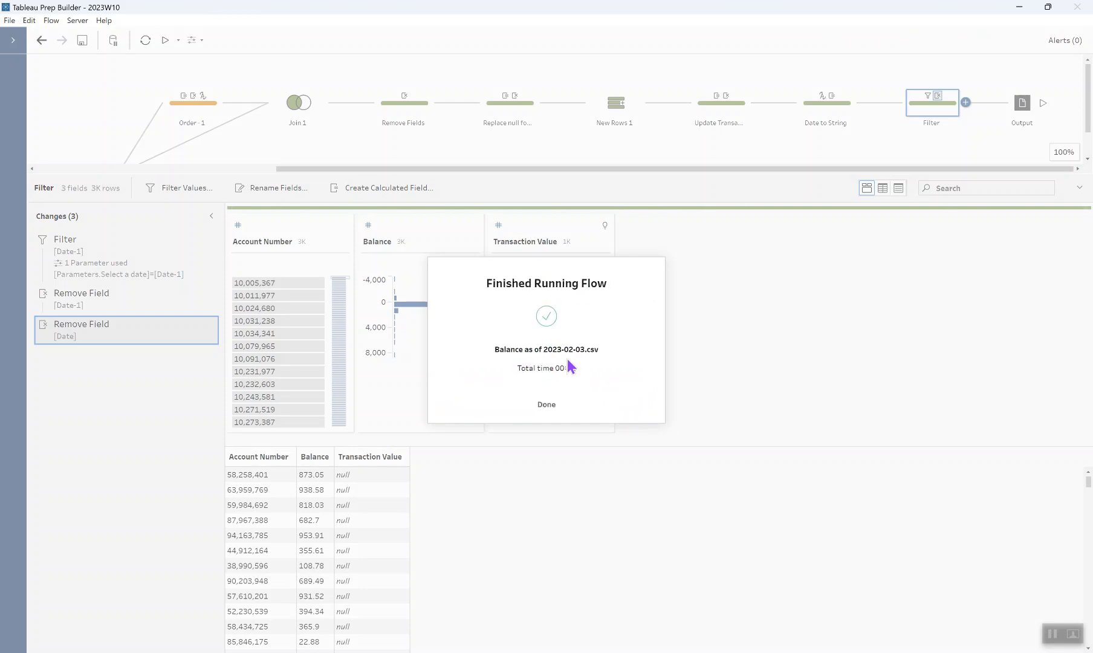
click(546, 405)
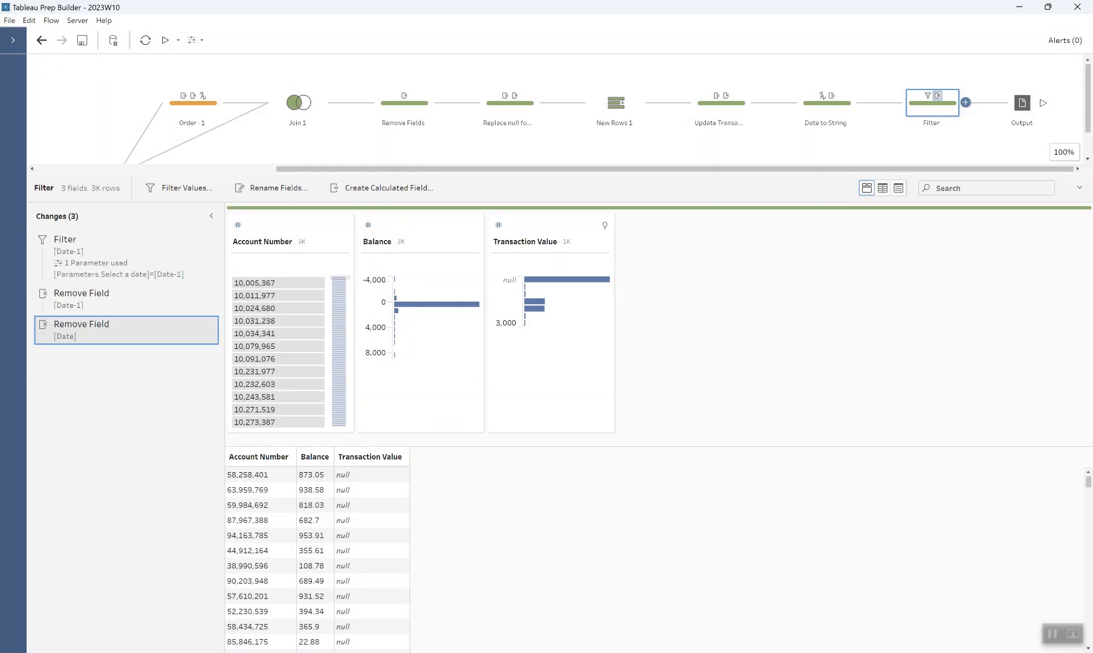
click(1022, 103)
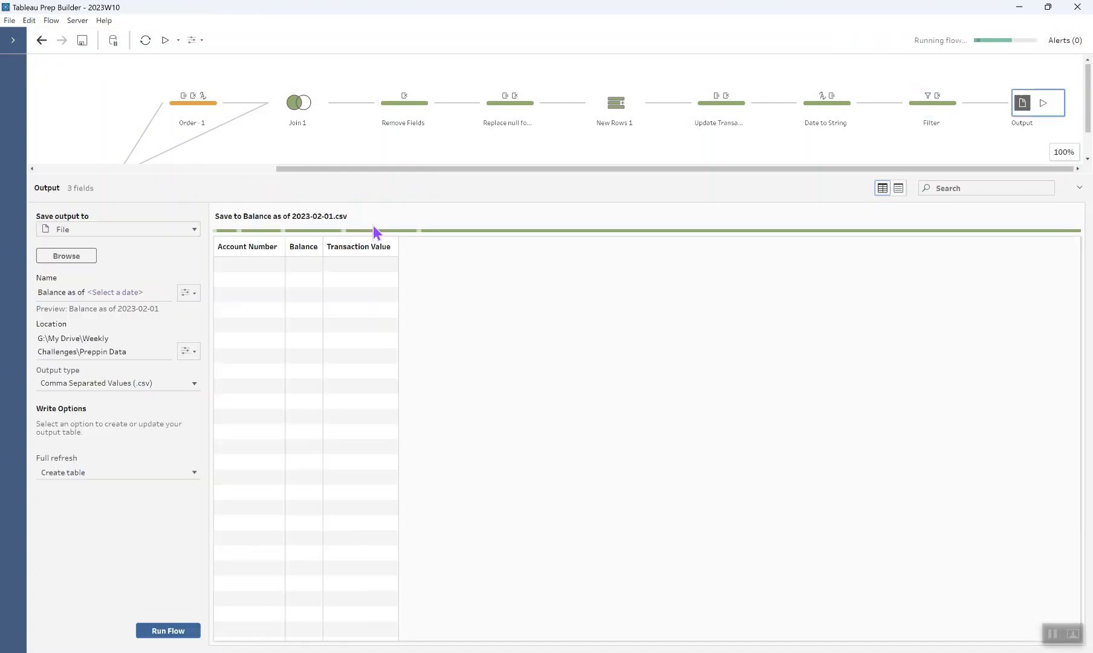